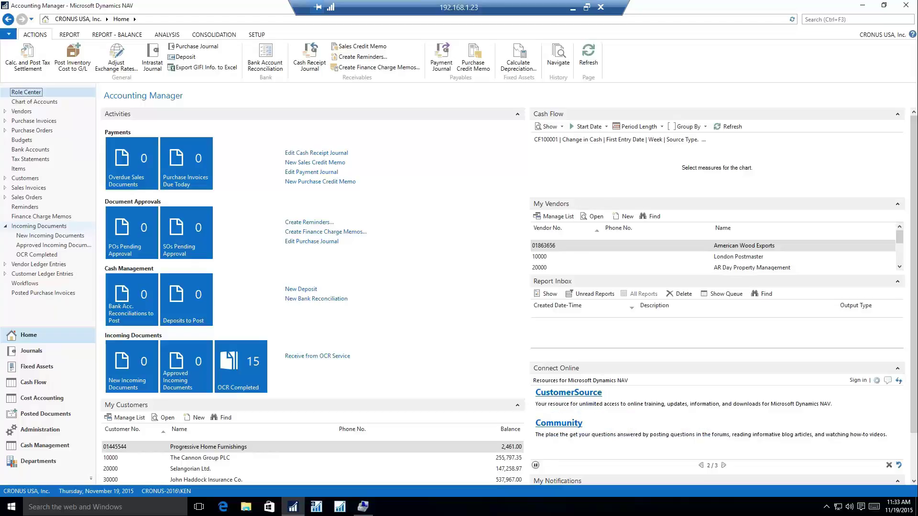
# Step: Open the Workflows list from the navigation pane
pyautogui.click(20, 284)
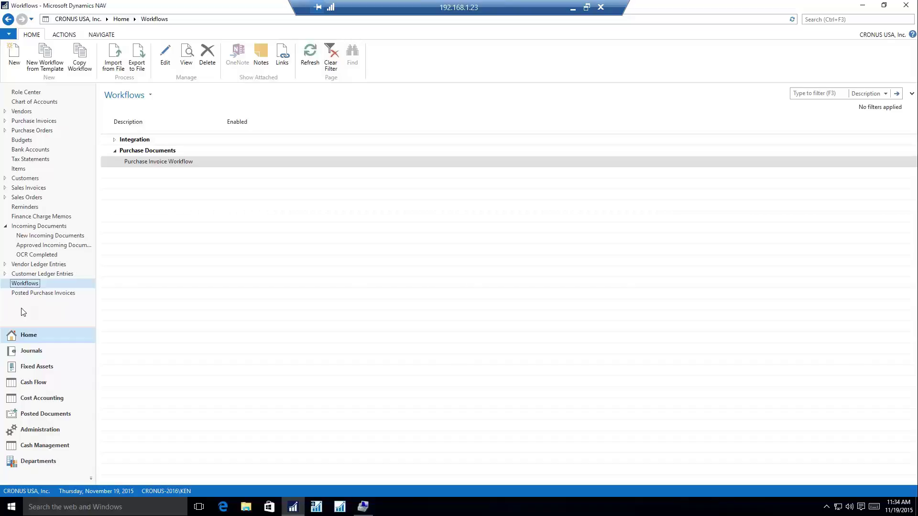
# Step: Create a new workflow with code DEMO and description Demo
pyautogui.click(12, 58)
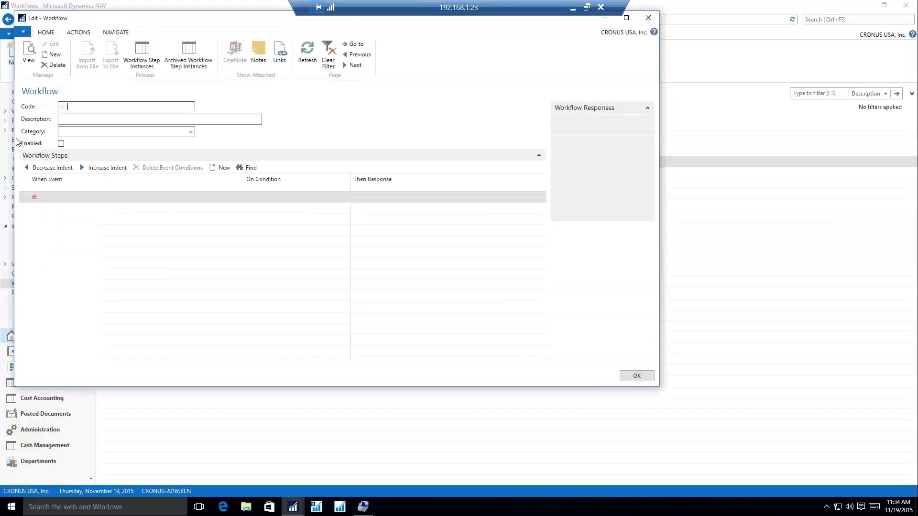
pyautogui.write('Demo')
pyautogui.press('Tab')
pyautogui.write('Demo')
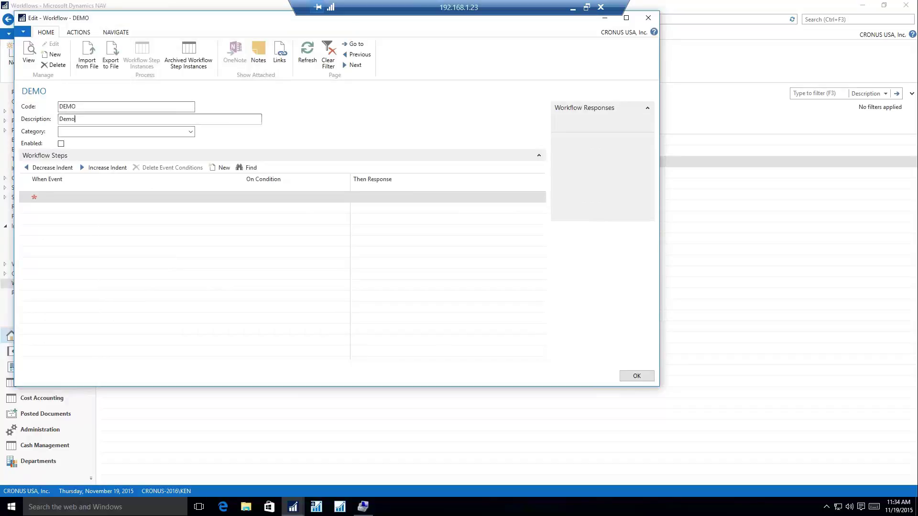
pyautogui.press('Tab')
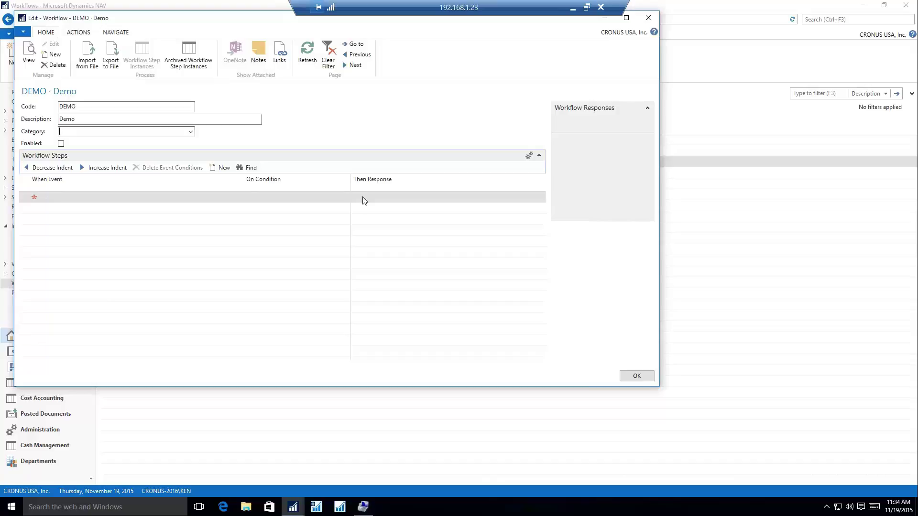
pyautogui.moveTo(353, 200)
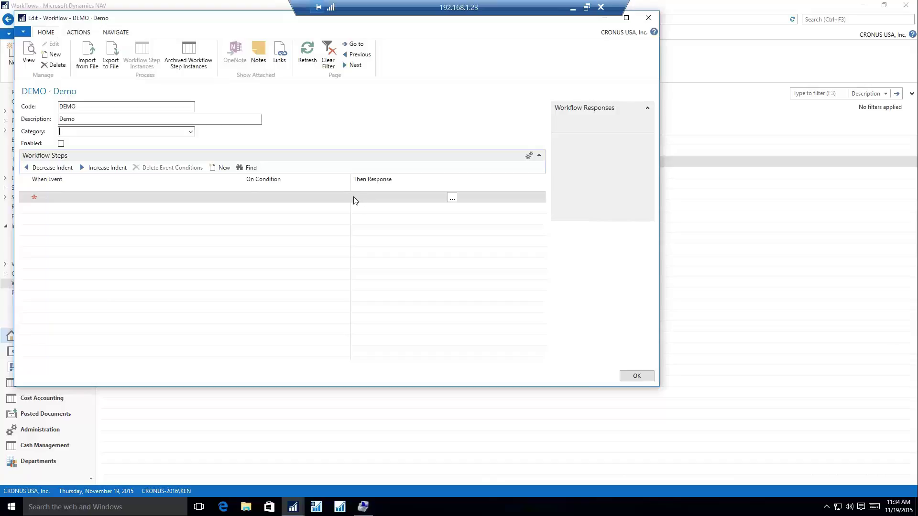
pyautogui.click(68, 197)
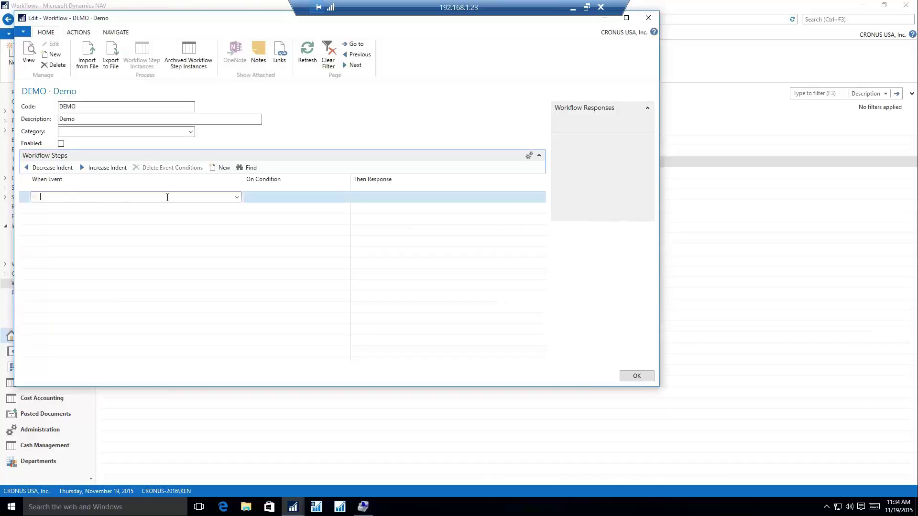
# Step: Make the first step's When Event 'A customer record is changed.'
pyautogui.click(236, 197)
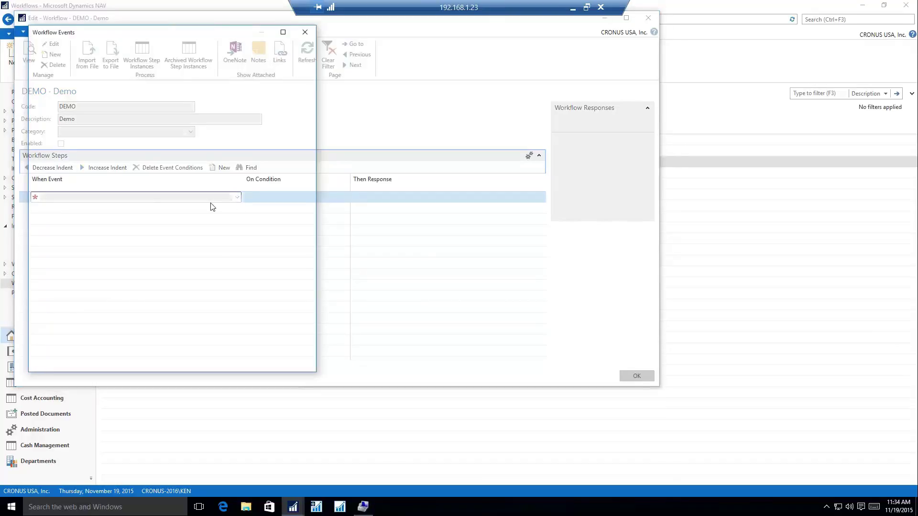
pyautogui.click(89, 152)
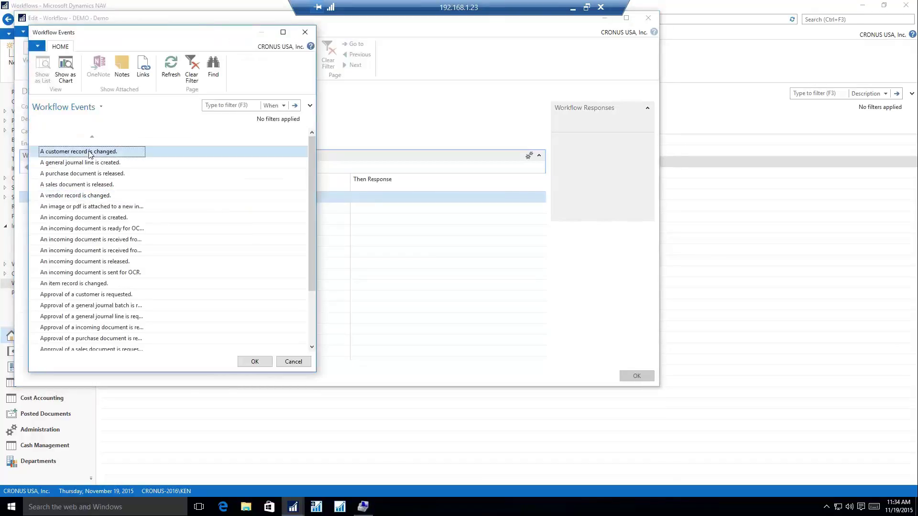
pyautogui.click(253, 361)
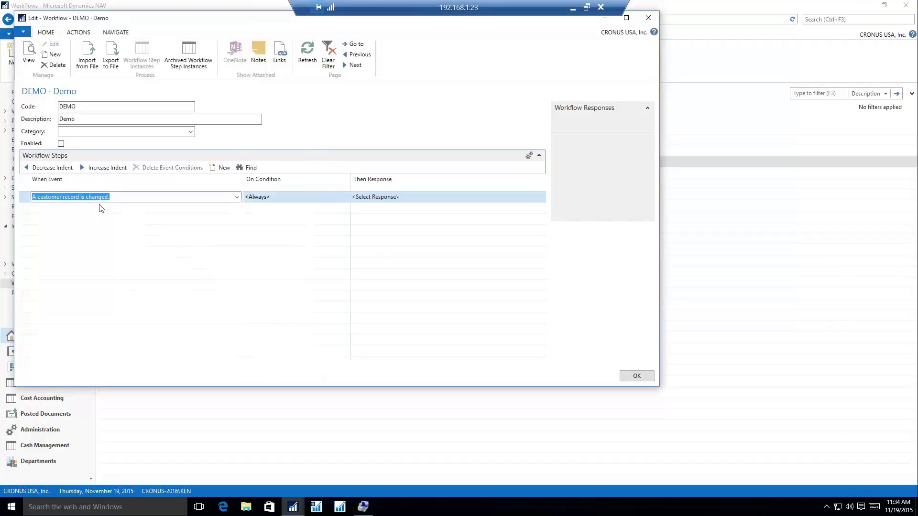
pyautogui.click(254, 198)
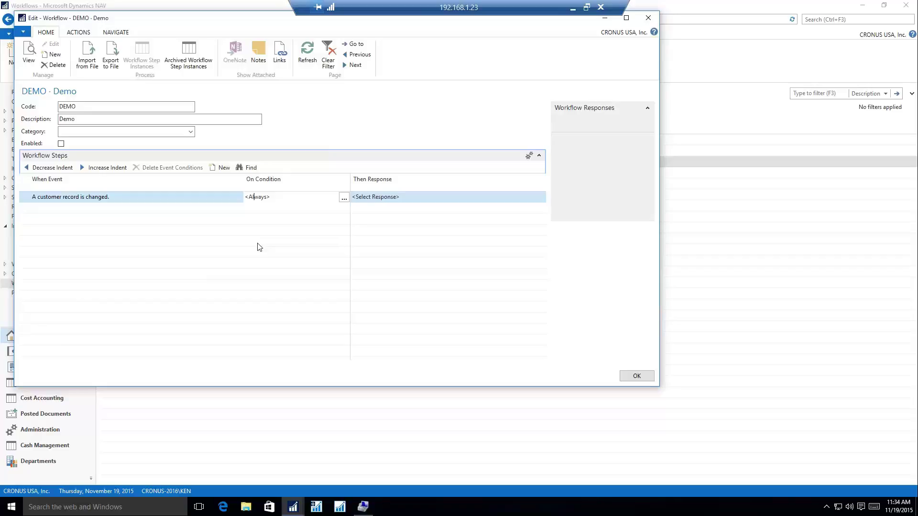
# Step: Add the field condition Credit Limit ($) is Increased to the step
pyautogui.click(344, 197)
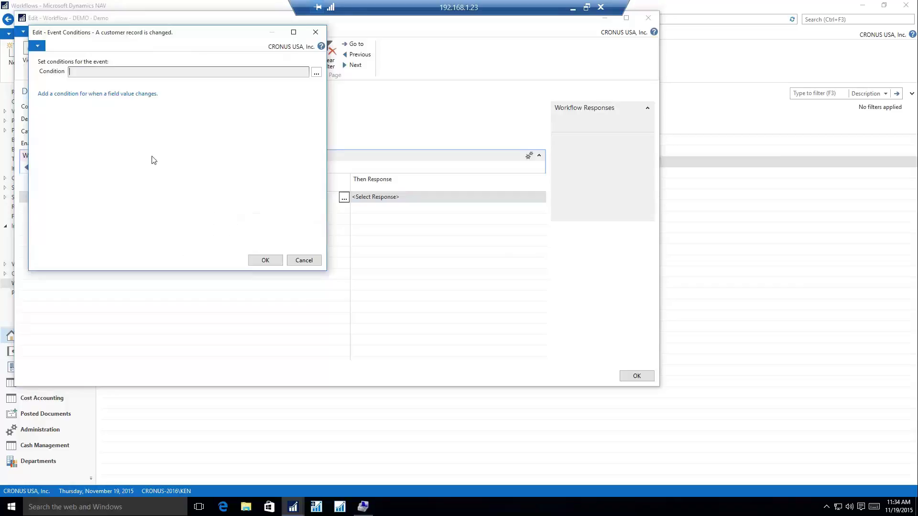
pyautogui.click(73, 94)
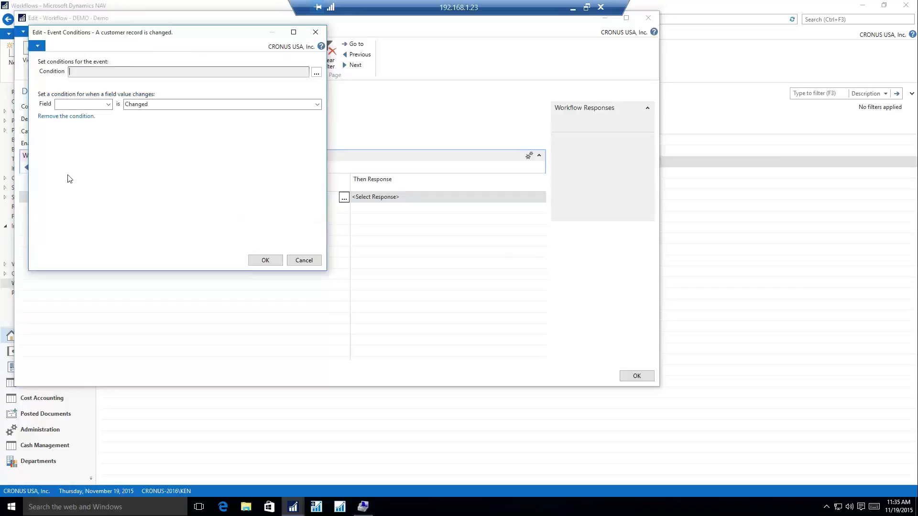
pyautogui.click(112, 106)
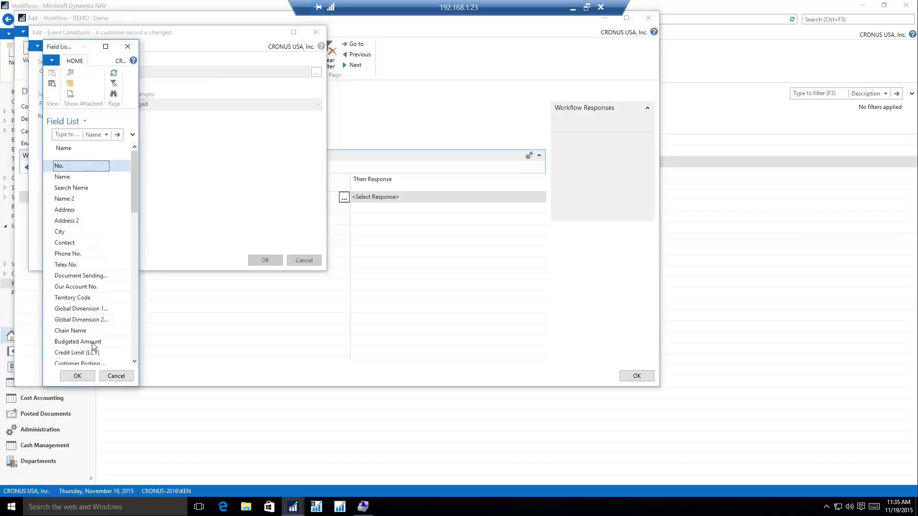
pyautogui.click(94, 353)
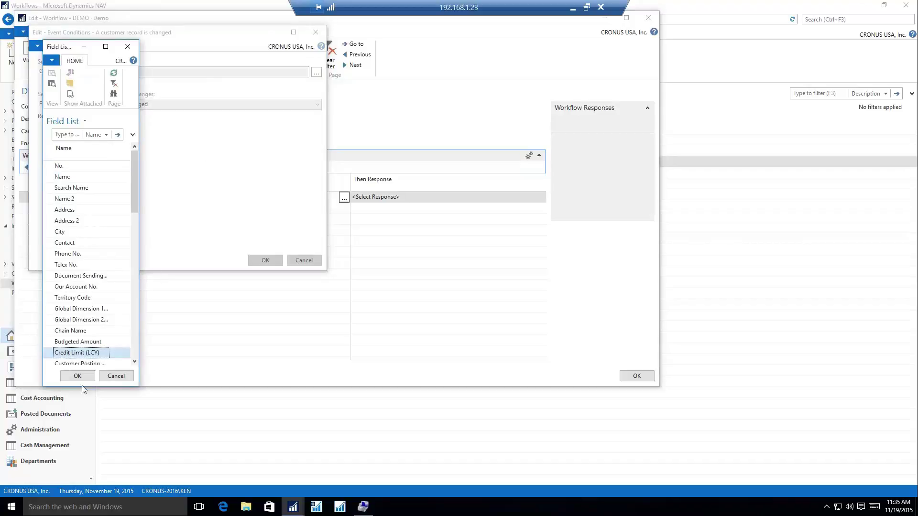
pyautogui.click(73, 377)
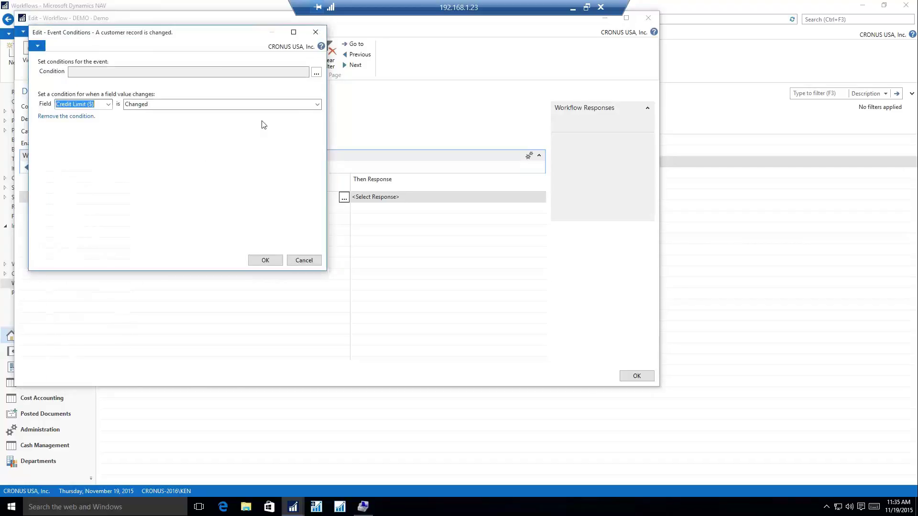
pyautogui.click(317, 104)
pyautogui.click(138, 116)
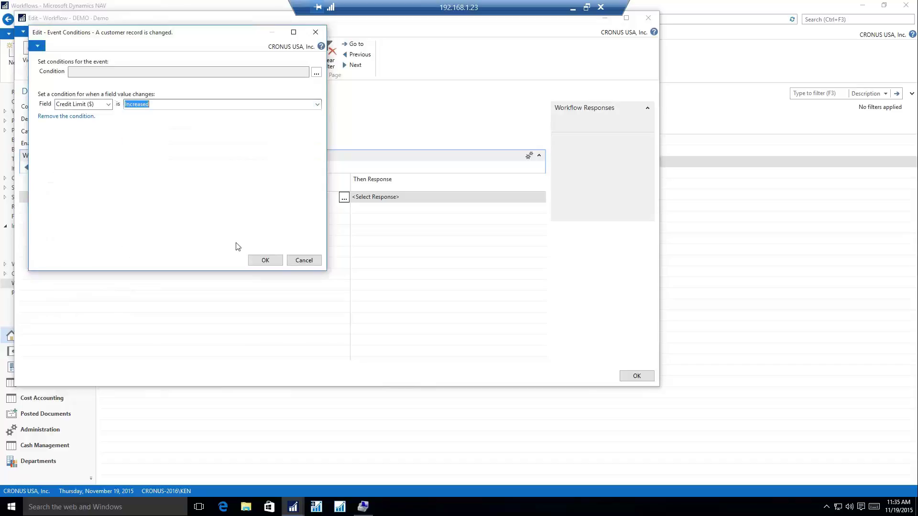
pyautogui.click(264, 261)
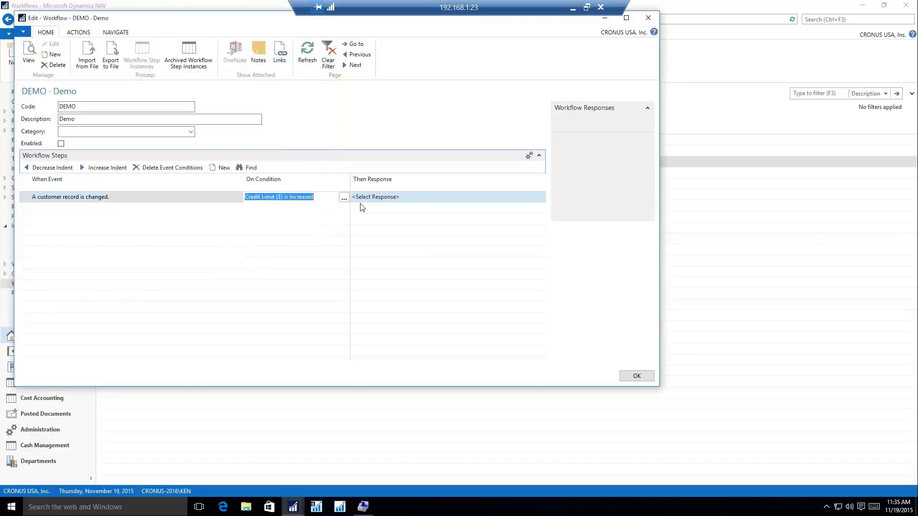
# Step: Set the step's response to Show message 'Make sure to e-mail that customer.'
pyautogui.click(371, 197)
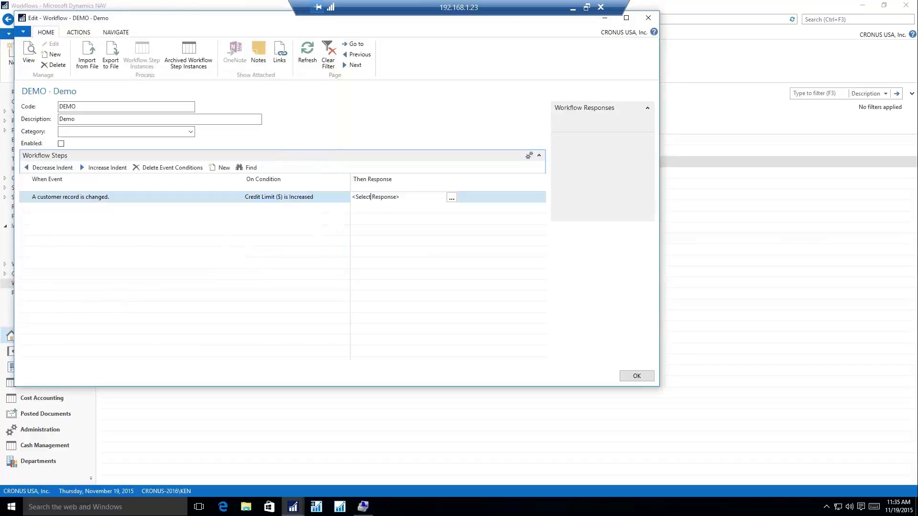
pyautogui.click(451, 198)
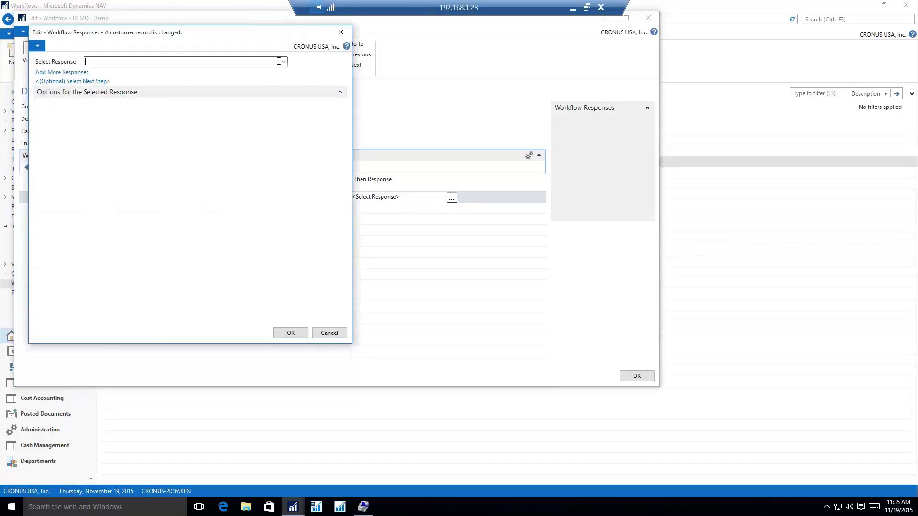
pyautogui.click(283, 61)
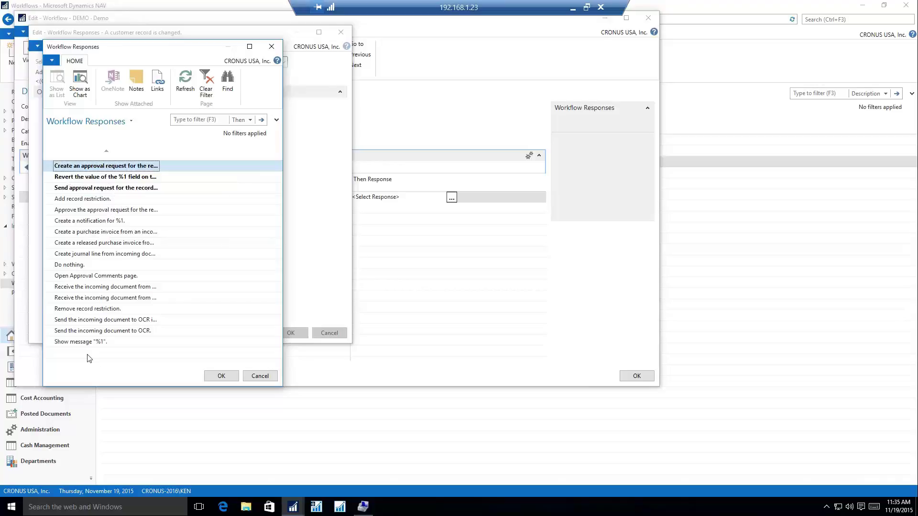
pyautogui.click(76, 342)
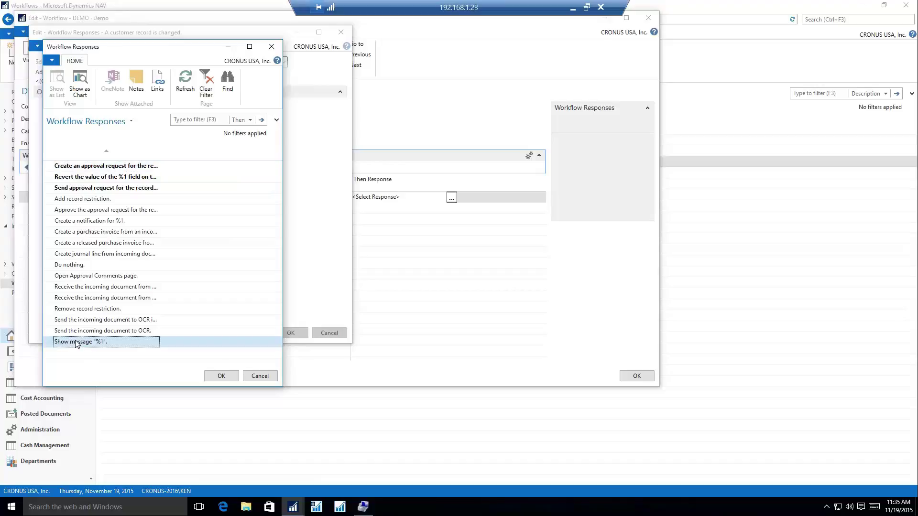
pyautogui.click(214, 378)
pyautogui.press('Tab')
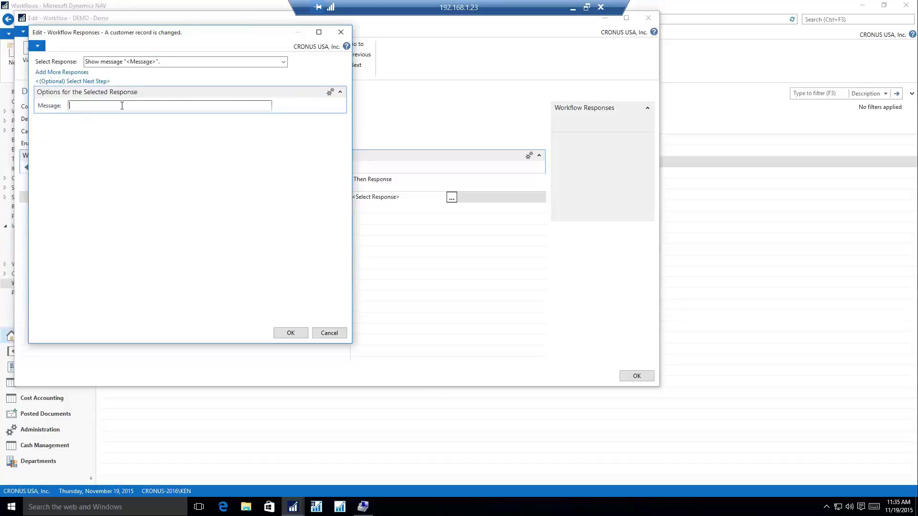
pyautogui.write('Make sure to e-mail that ')
pyautogui.write('customer.')
# Step: Confirm the message response, enable the DEMO workflow and close it
pyautogui.click(293, 332)
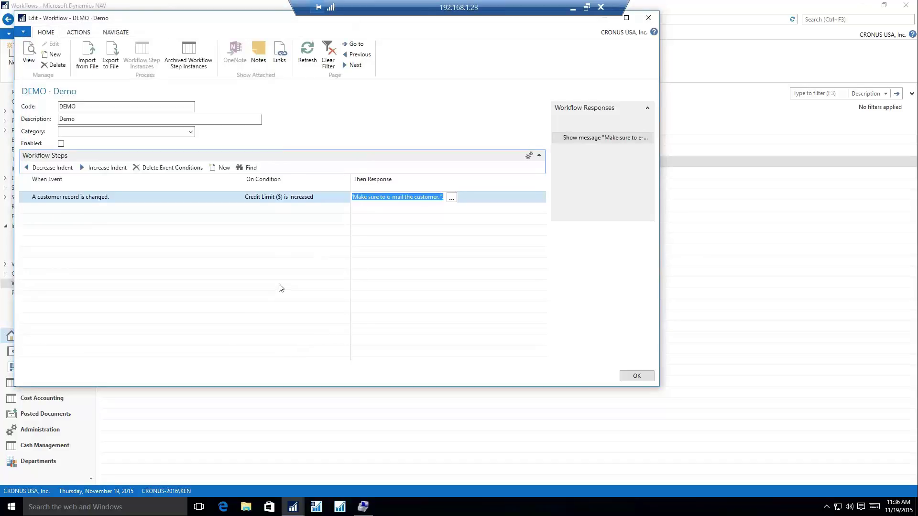
pyautogui.click(61, 144)
pyautogui.click(637, 376)
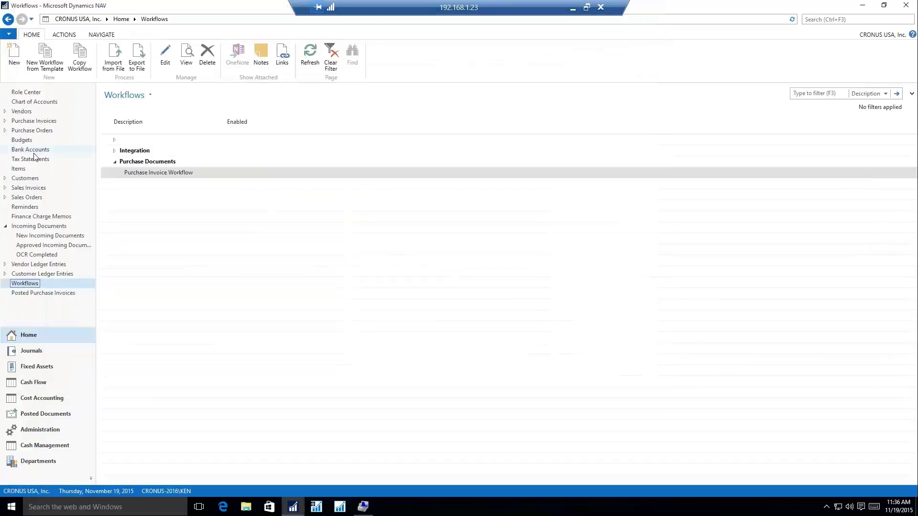
# Step: Set Designstudio Gmunden's credit limit to 1000, dismiss the reminder message, and close the card
pyautogui.click(30, 180)
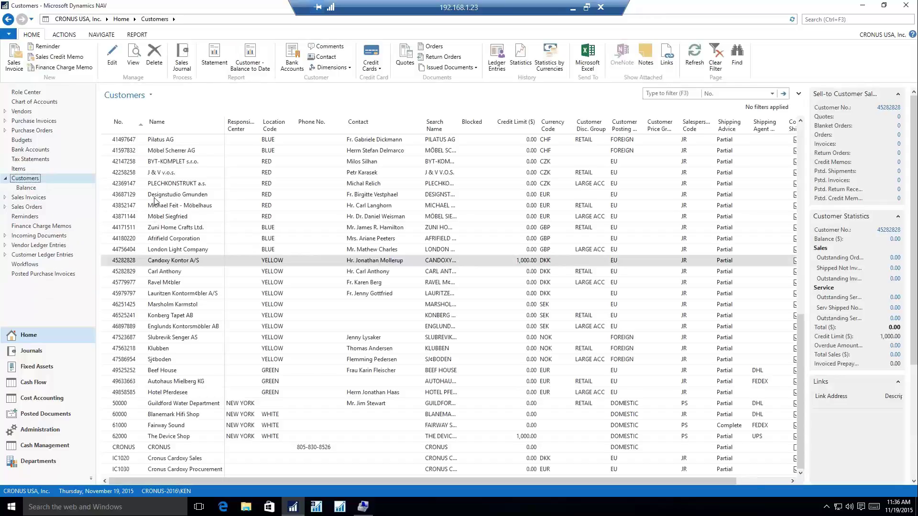
pyautogui.click(154, 196)
pyautogui.doubleClick(154, 199)
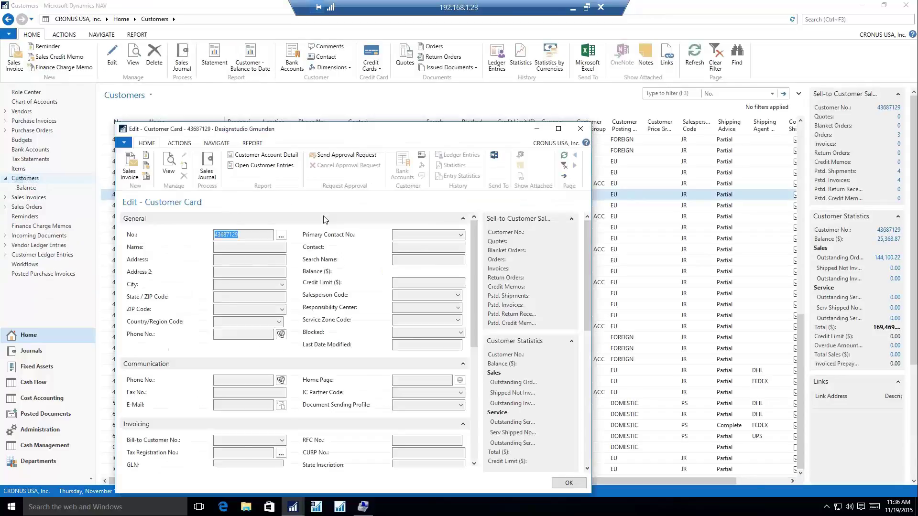
pyautogui.click(447, 282)
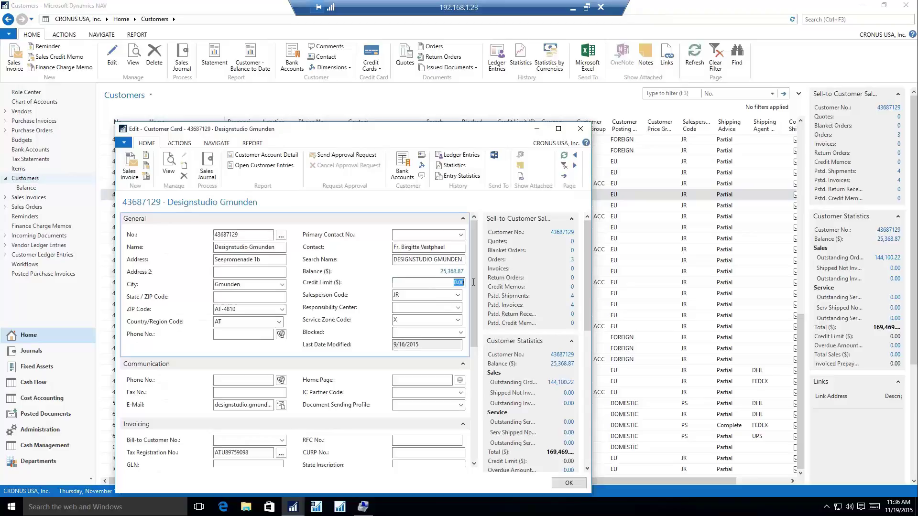
pyautogui.write('1000')
pyautogui.press('Tab')
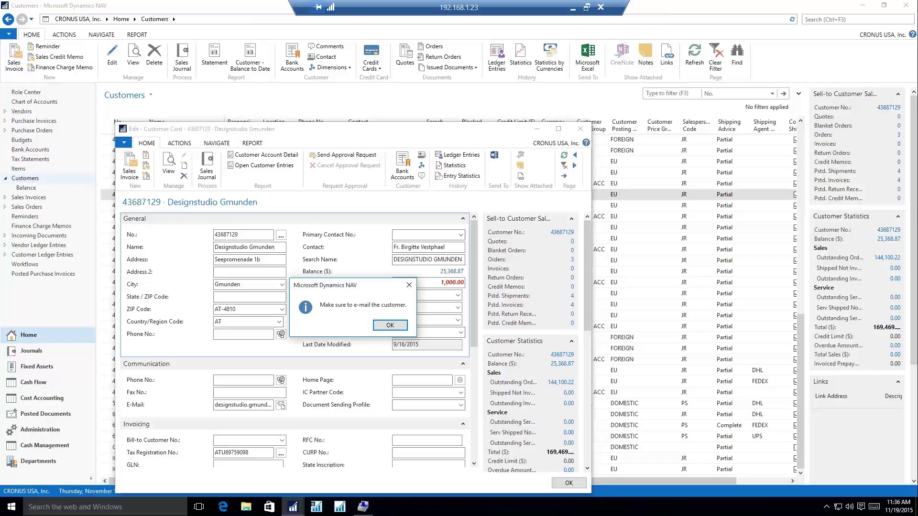
pyautogui.click(371, 330)
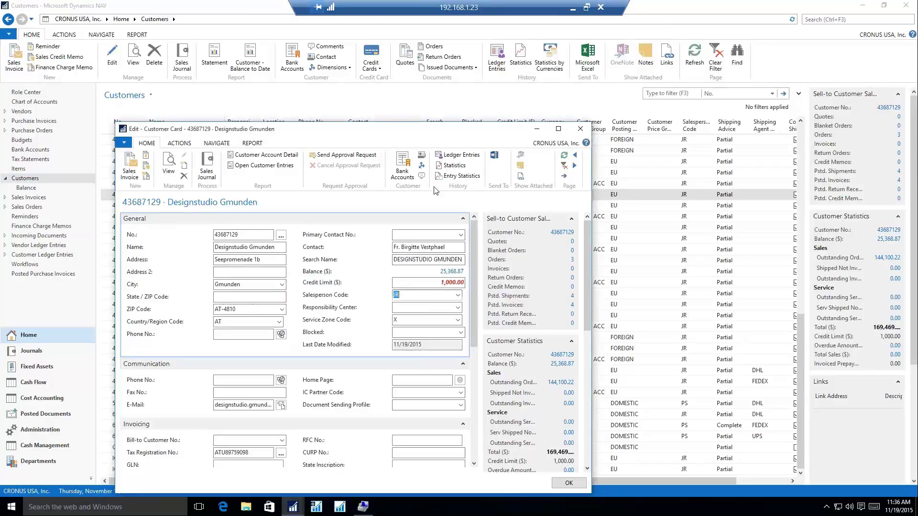
pyautogui.click(580, 129)
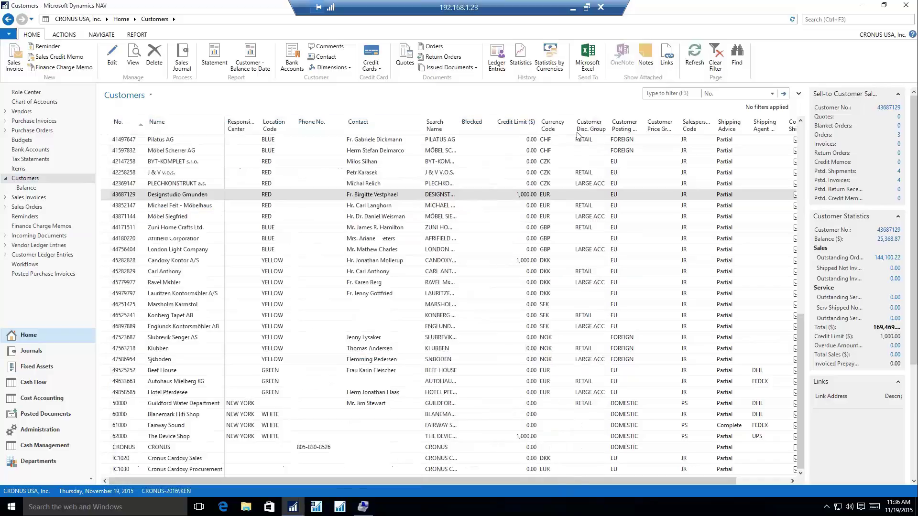
# Step: Return to the Workflows list from the navigation pane
pyautogui.click(24, 265)
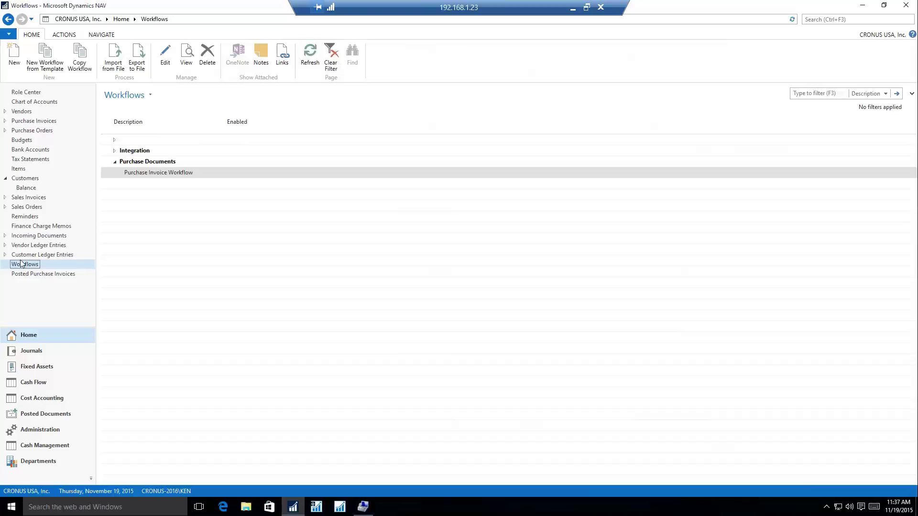
# Step: Expand the workflow template groups and select the Purchase Invoice Approval Workflow template
pyautogui.click(39, 70)
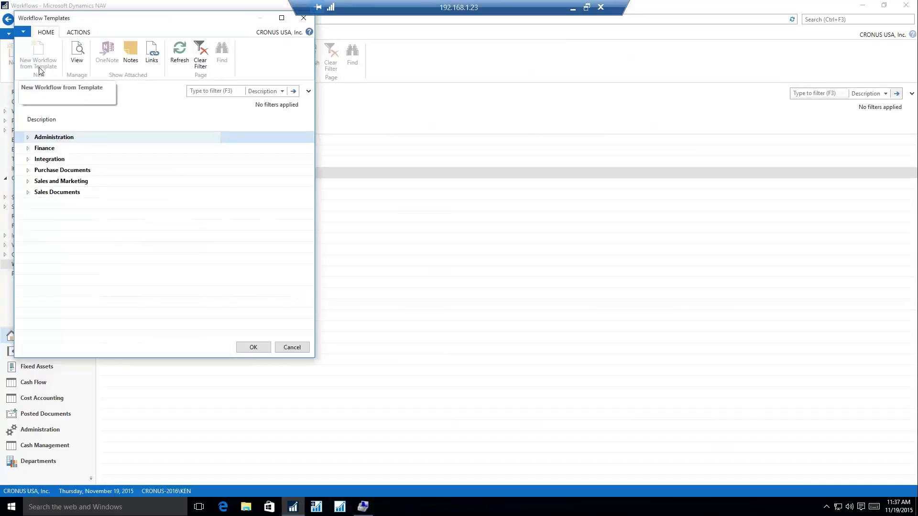
pyautogui.click(29, 138)
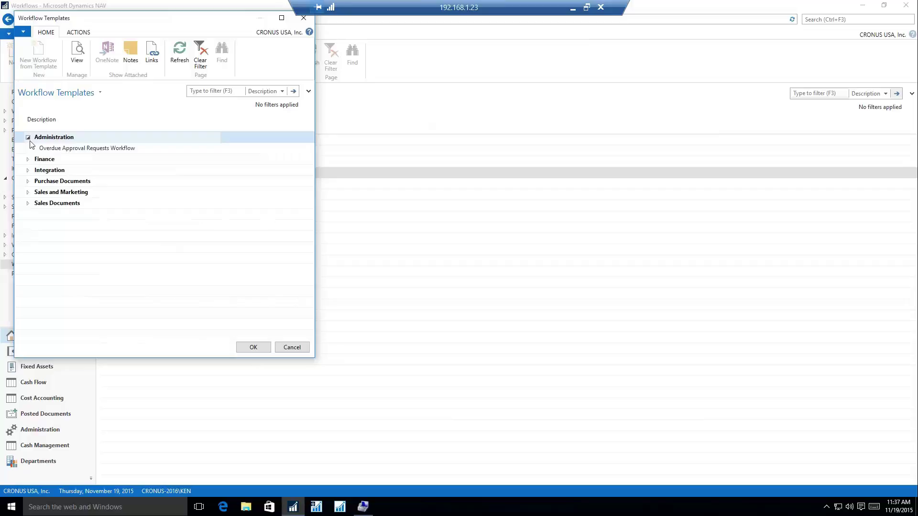
pyautogui.click(28, 160)
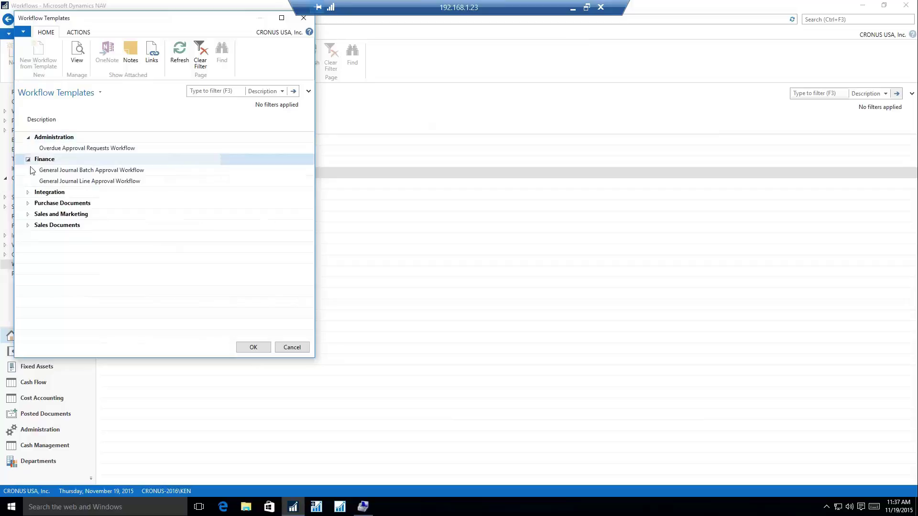
pyautogui.click(32, 194)
pyautogui.click(28, 192)
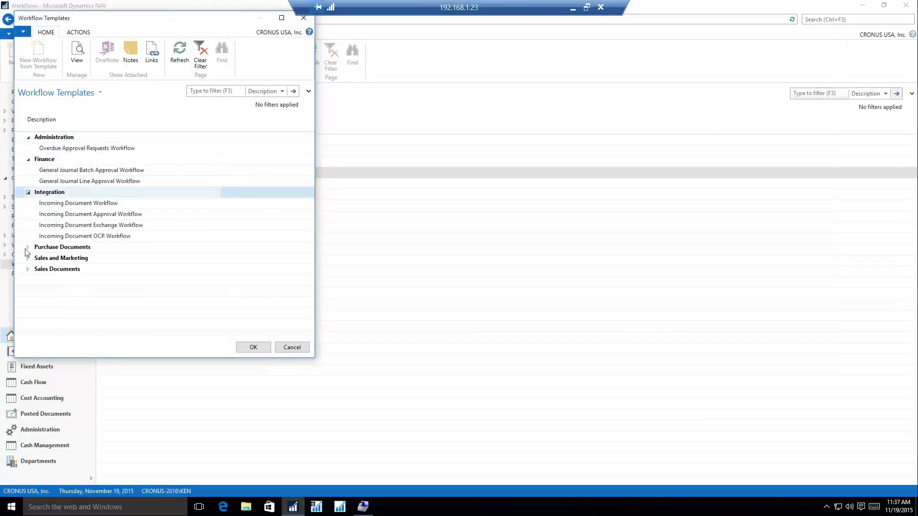
pyautogui.click(28, 247)
pyautogui.scroll(-1, 33, 287)
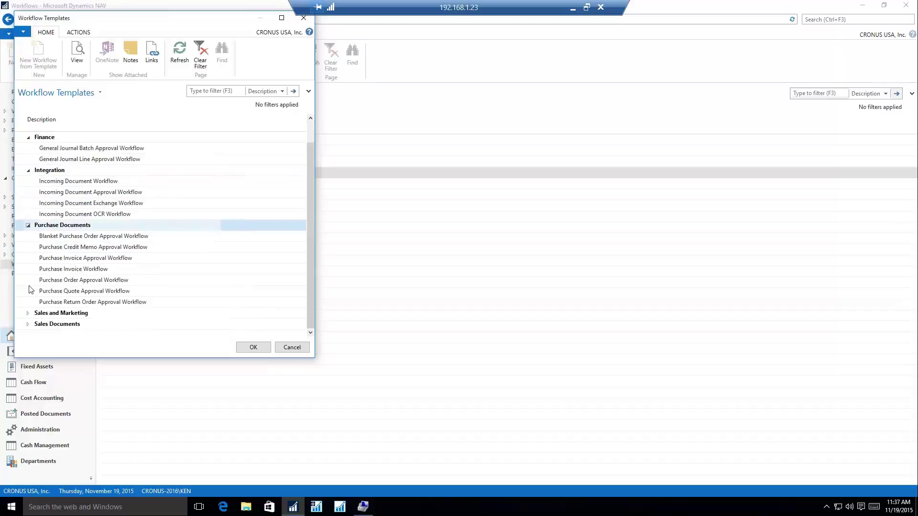
pyautogui.click(78, 260)
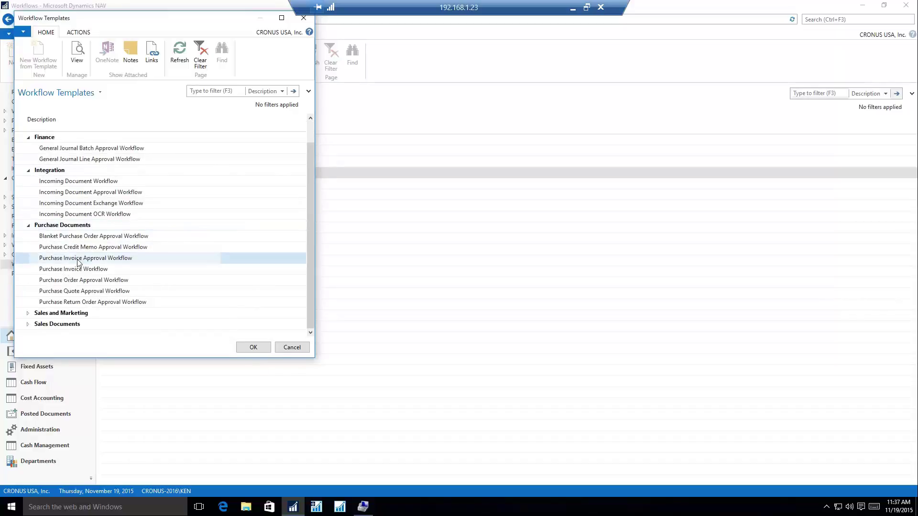
# Step: Create the workflow from the template and rename its code to WC-PIAW
pyautogui.click(244, 347)
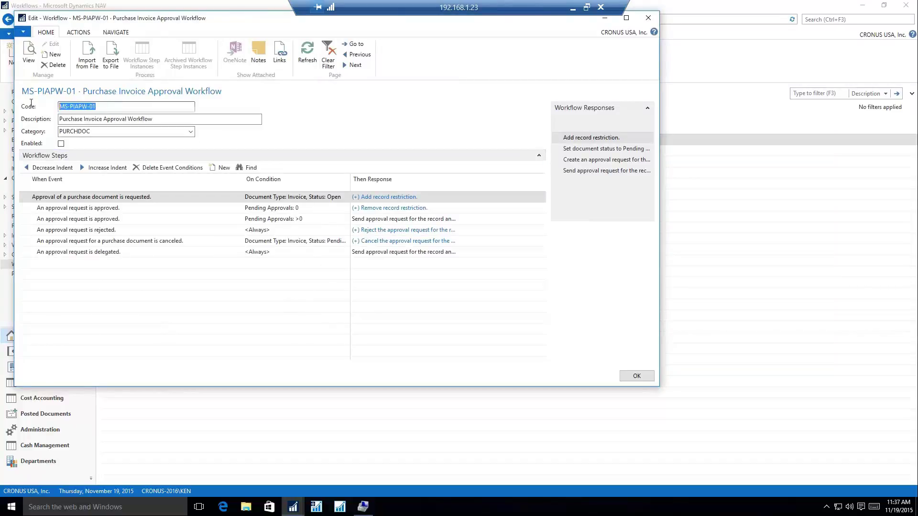
pyautogui.write('WC')
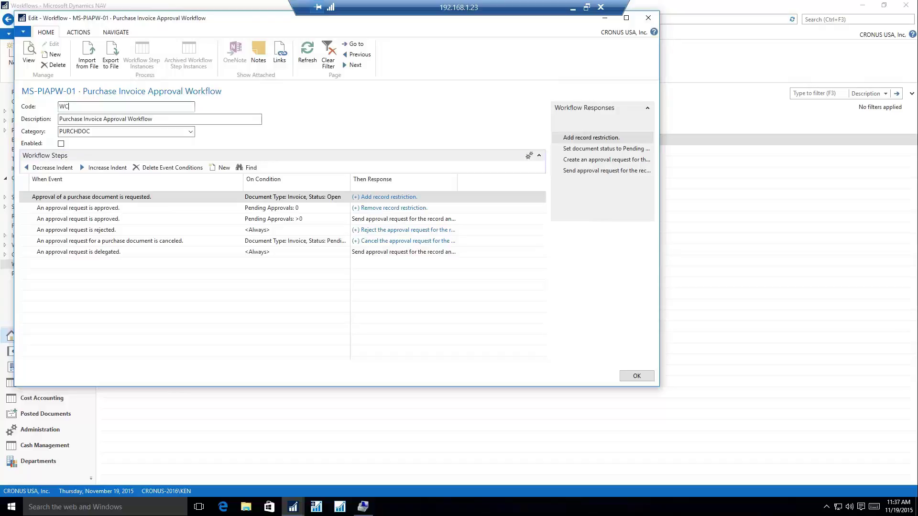
pyautogui.write('-PIAW')
pyautogui.press('Tab')
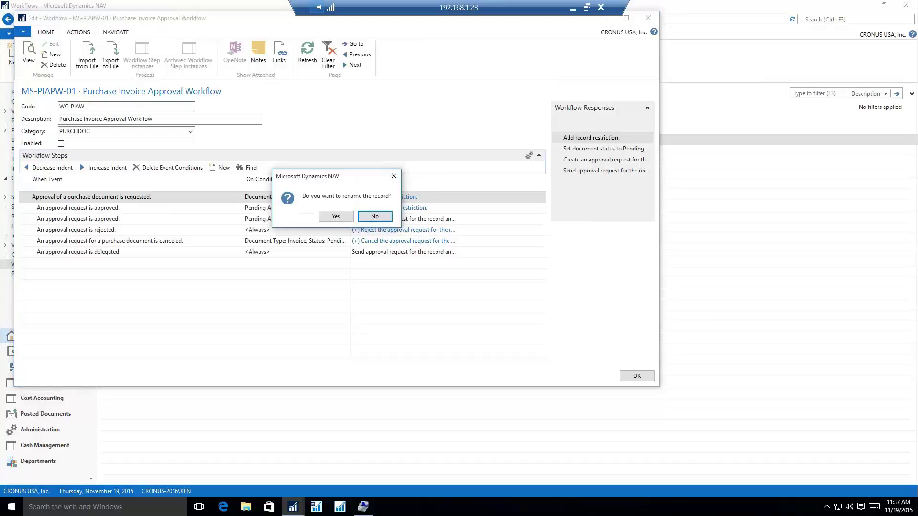
pyautogui.click(331, 218)
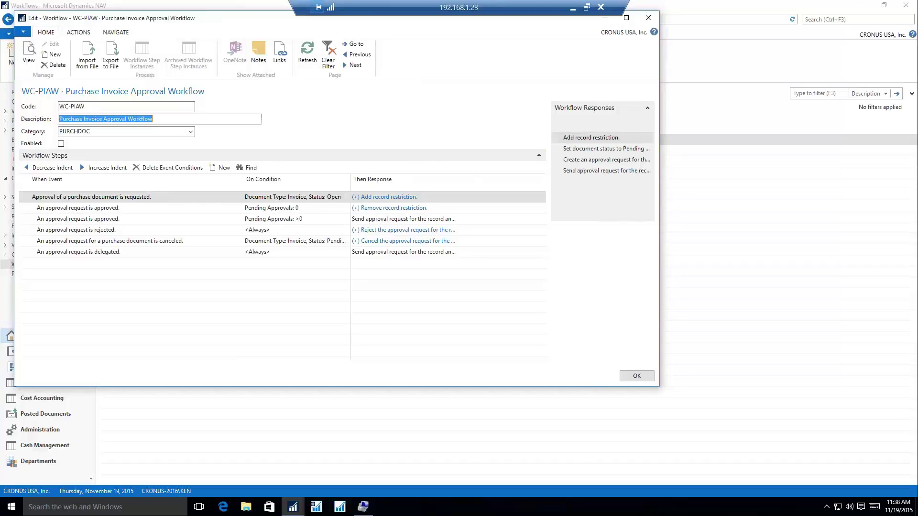
pyautogui.click(367, 198)
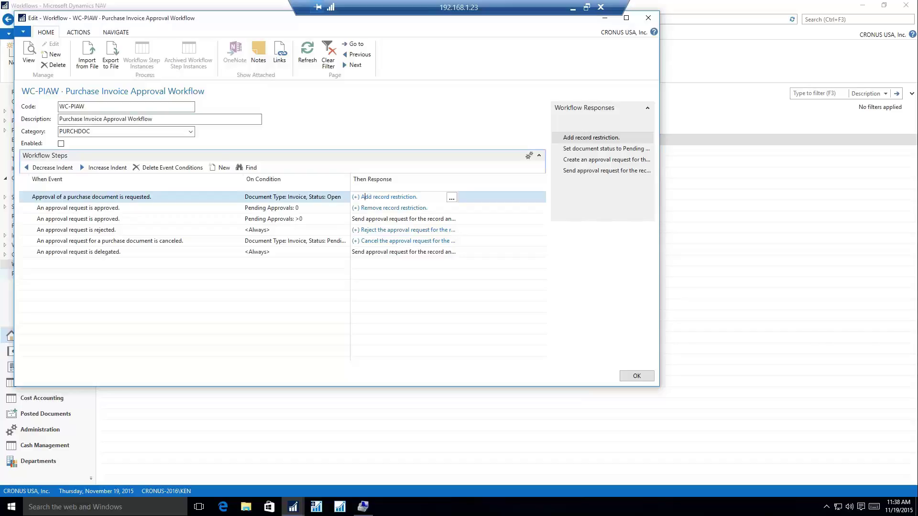
# Step: Configure the create-approval-request response with a confirmation message and approver type Approver
pyautogui.click(451, 197)
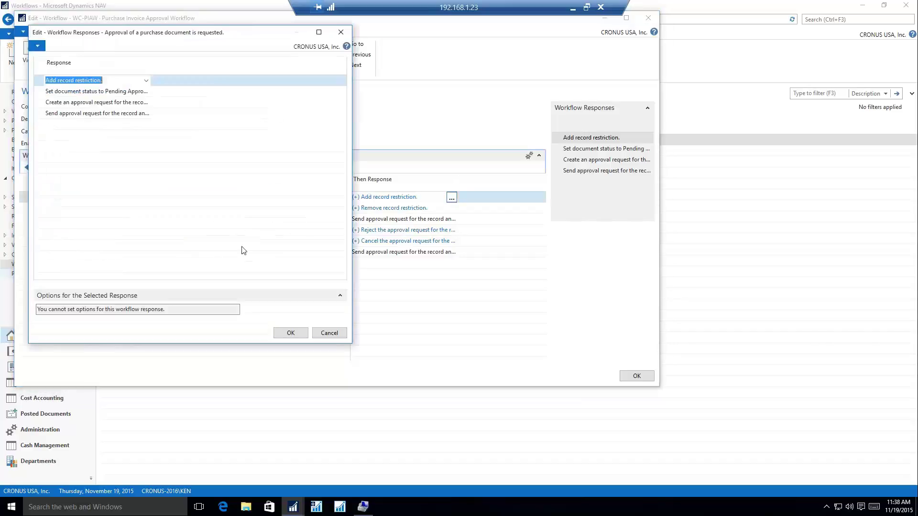
pyautogui.moveTo(195, 33); pyautogui.dragTo(511, 122)
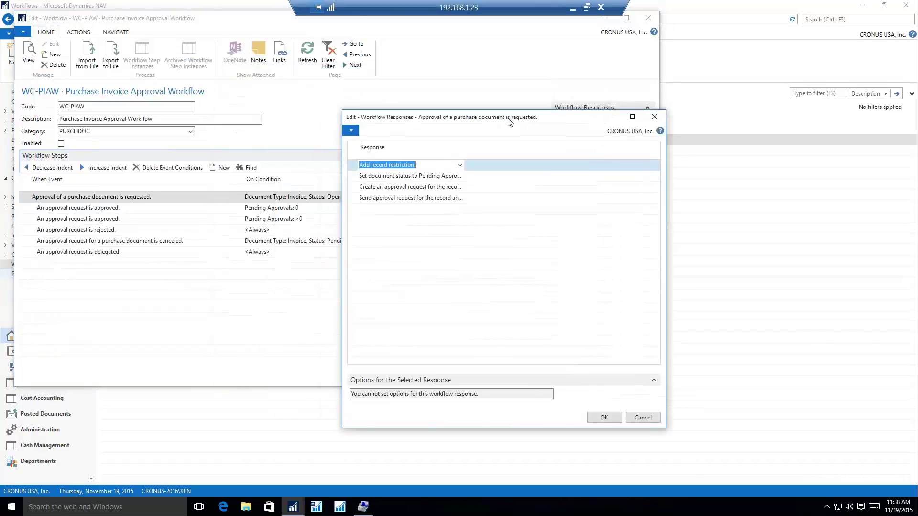
pyautogui.click(397, 177)
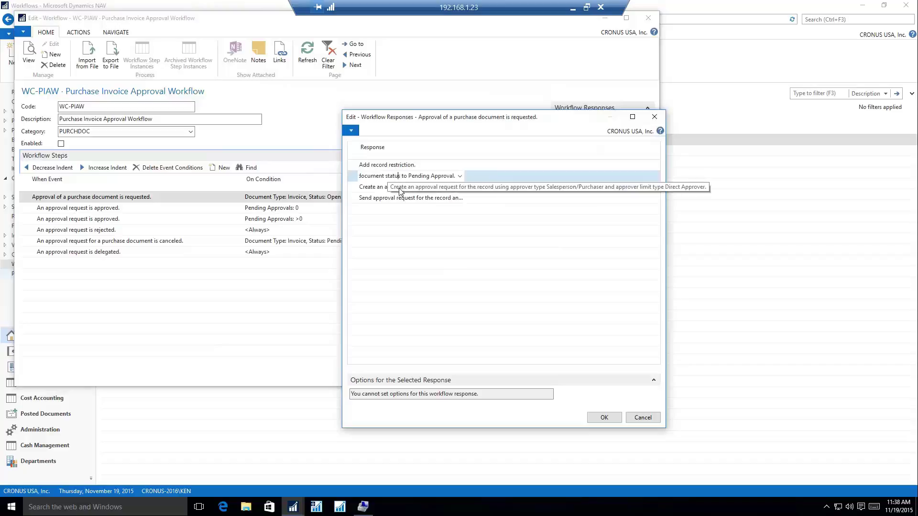
pyautogui.click(384, 187)
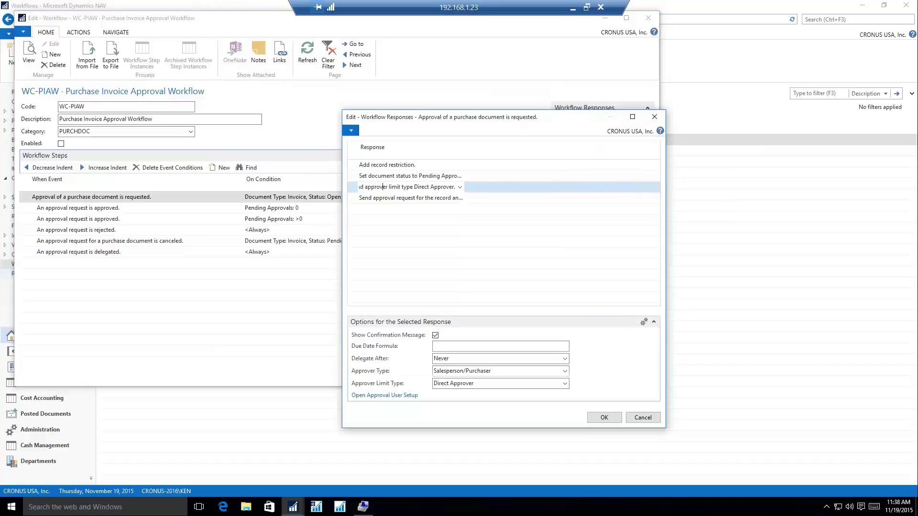
pyautogui.click(464, 371)
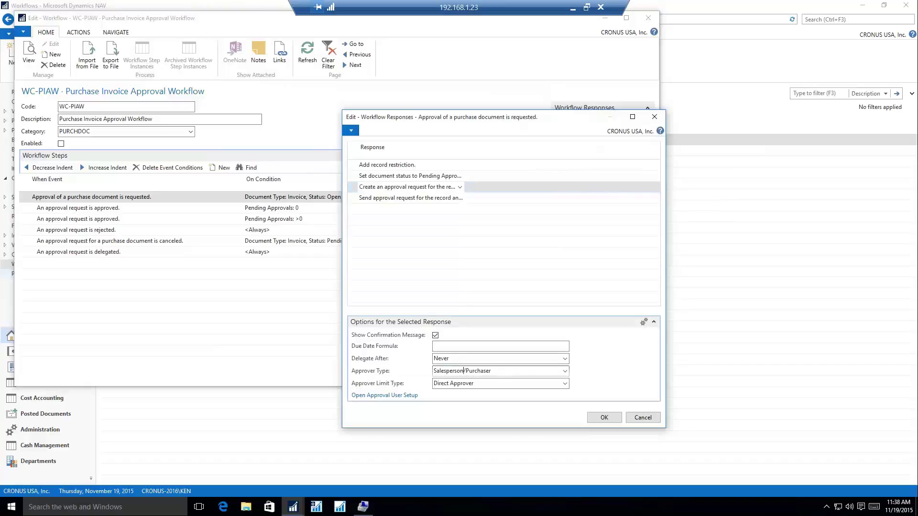
pyautogui.click(435, 336)
pyautogui.click(565, 371)
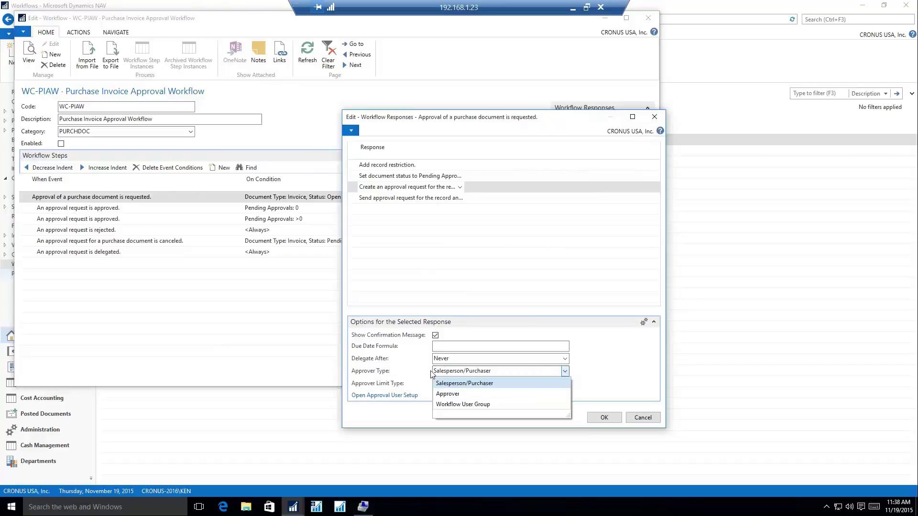
pyautogui.click(449, 394)
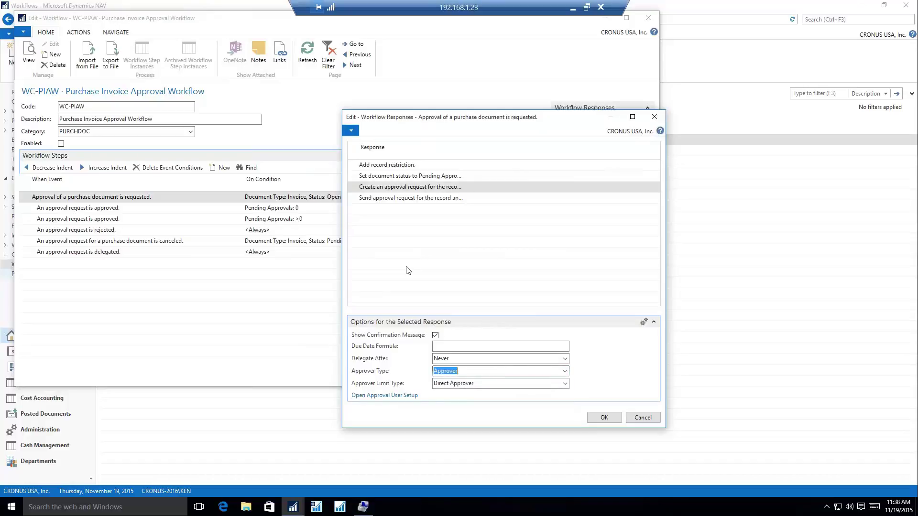
pyautogui.click(604, 417)
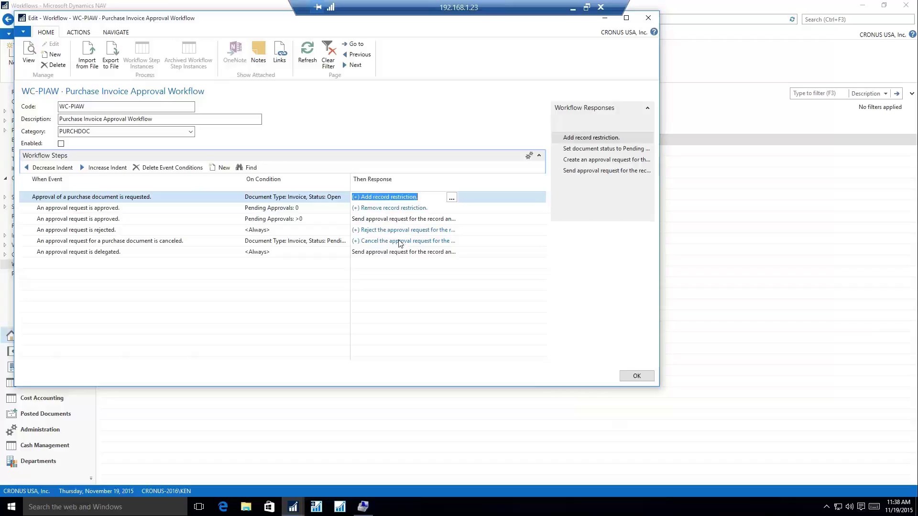
# Step: Enable the WC-PIAW workflow and close it
pyautogui.click(385, 220)
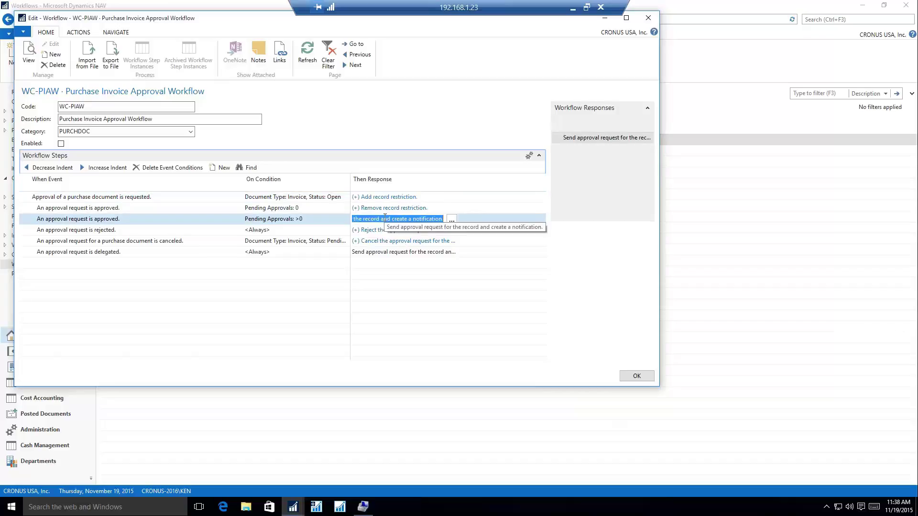
pyautogui.click(61, 144)
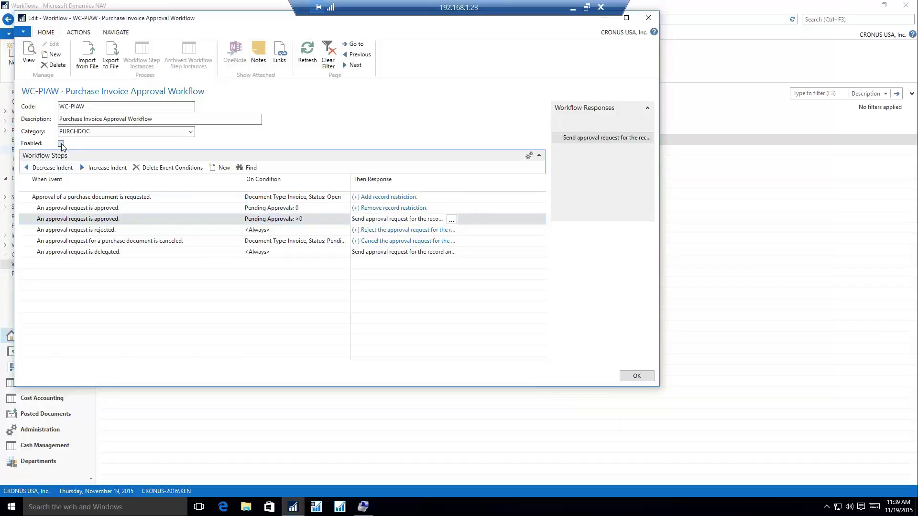
pyautogui.click(636, 376)
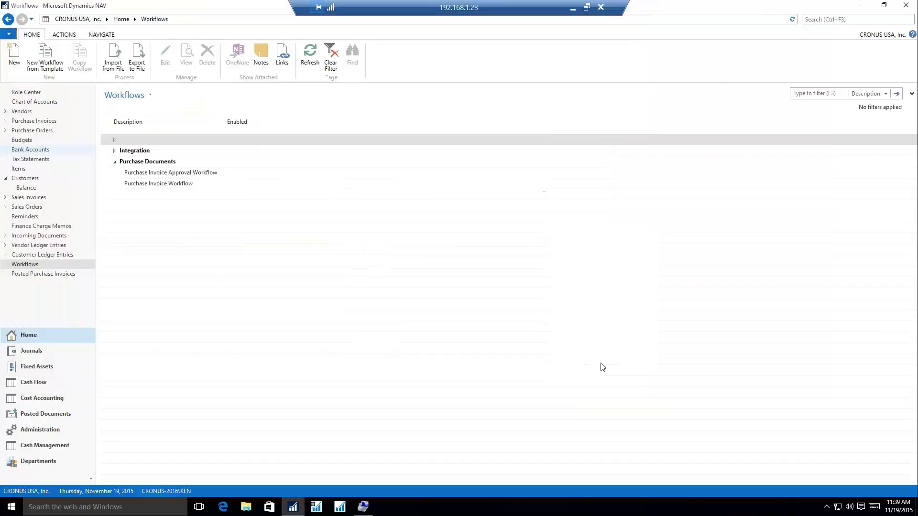
# Step: Create a purchase invoice for vendor CRONUS with 2 of item 1000, and send it for approval
pyautogui.click(47, 125)
pyautogui.click(14, 57)
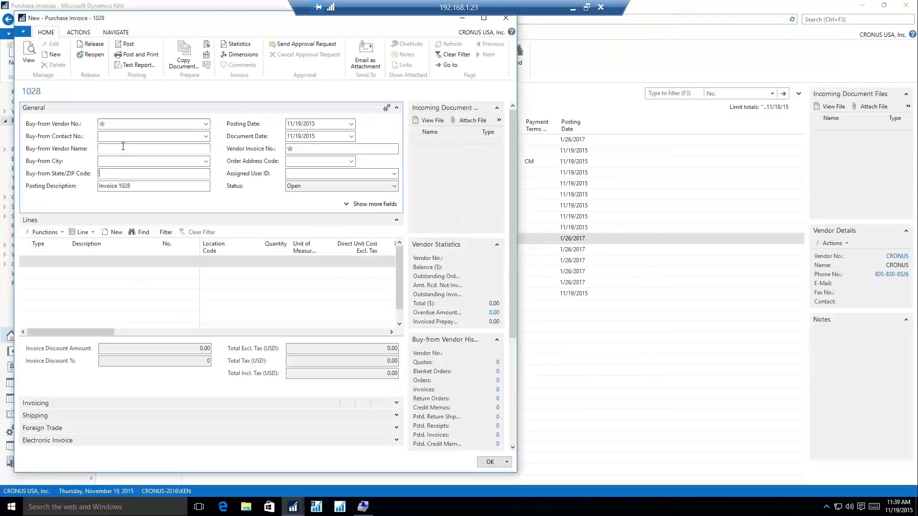
pyautogui.write('cro')
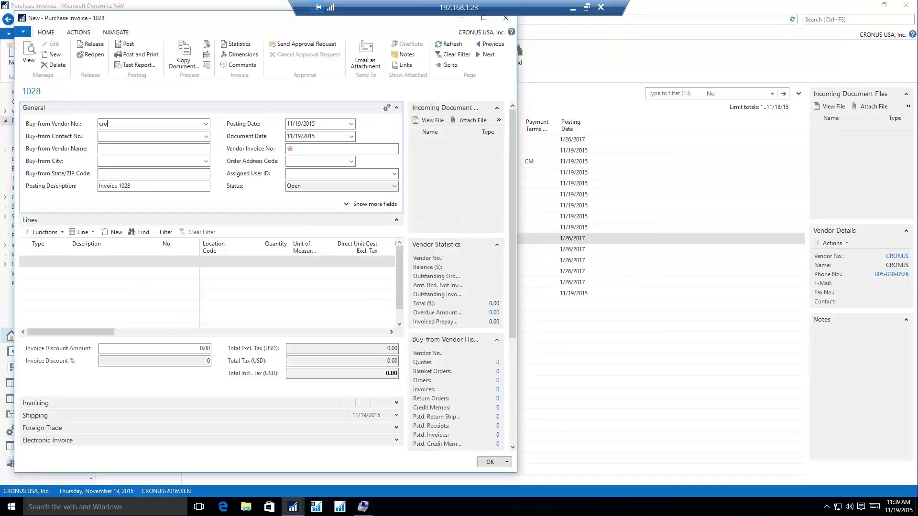
pyautogui.write('nus')
pyautogui.press('Tab')
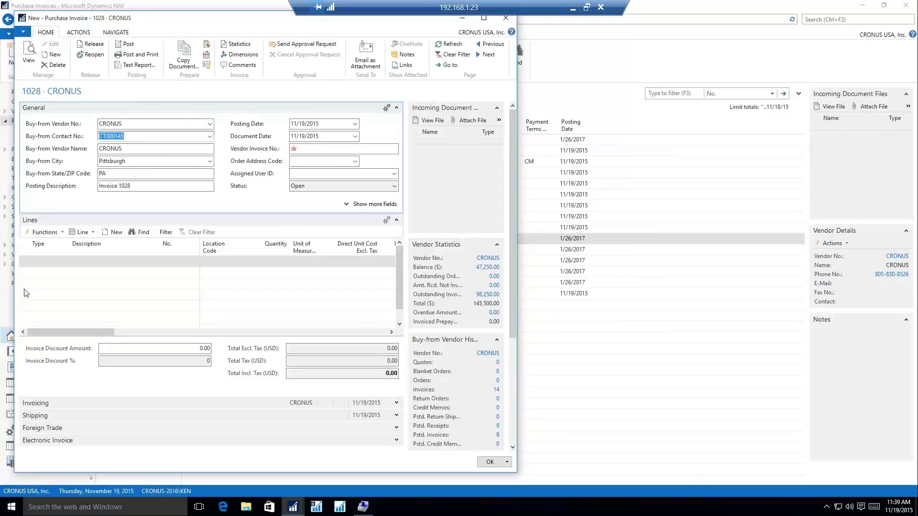
pyautogui.click(39, 261)
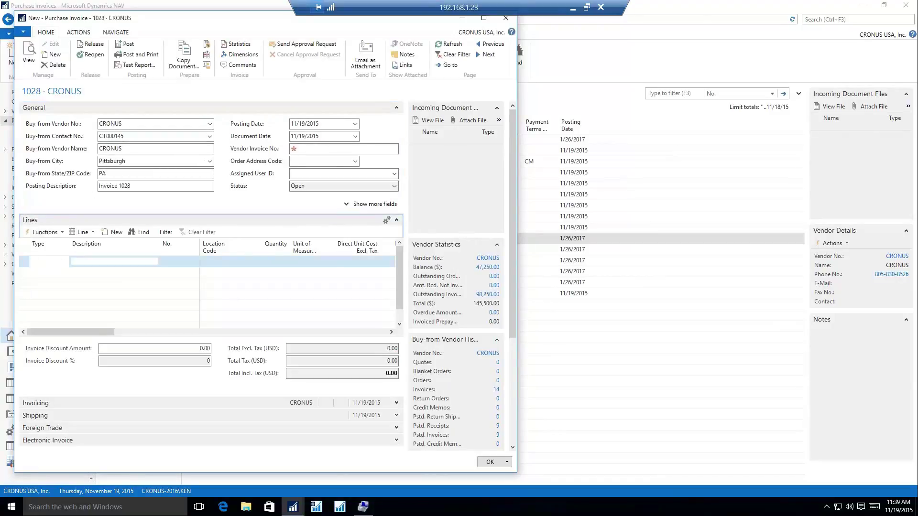
pyautogui.press('Tab')
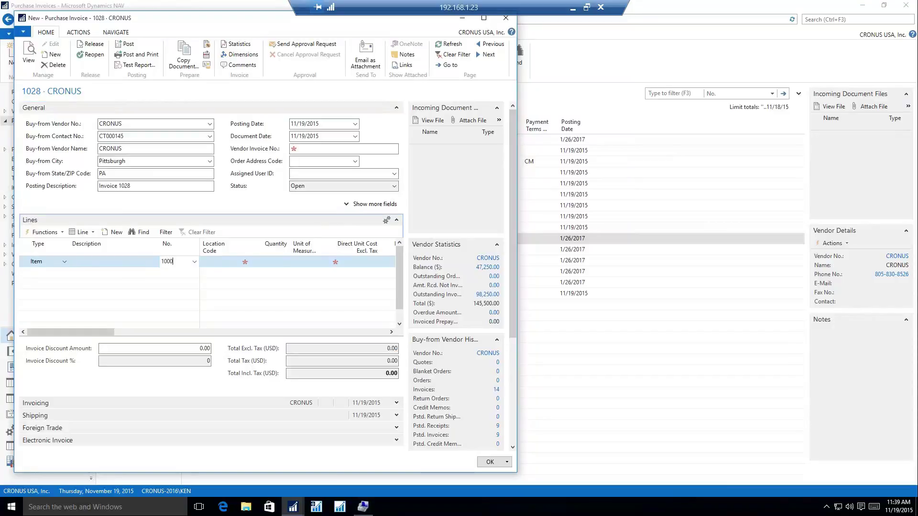
pyautogui.write('1000')
pyautogui.press('Tab')
pyautogui.write('2')
pyautogui.press('Tab')
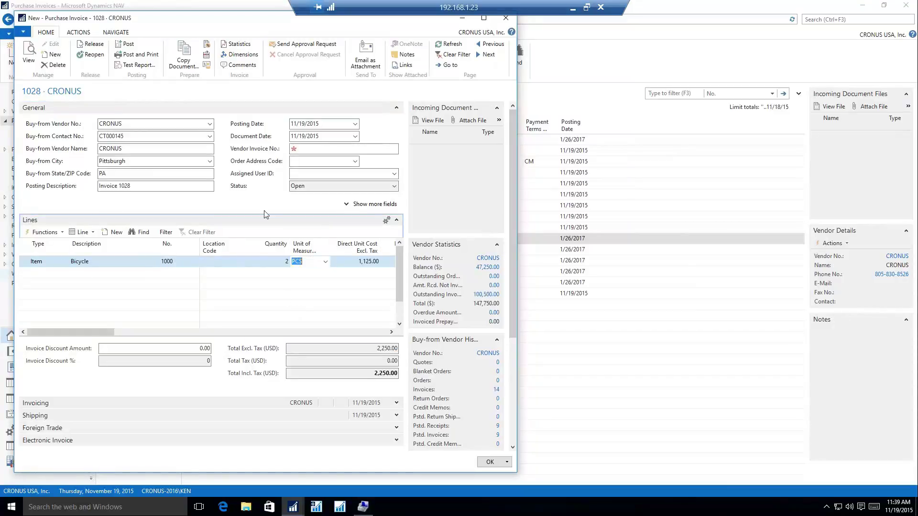
pyautogui.click(297, 46)
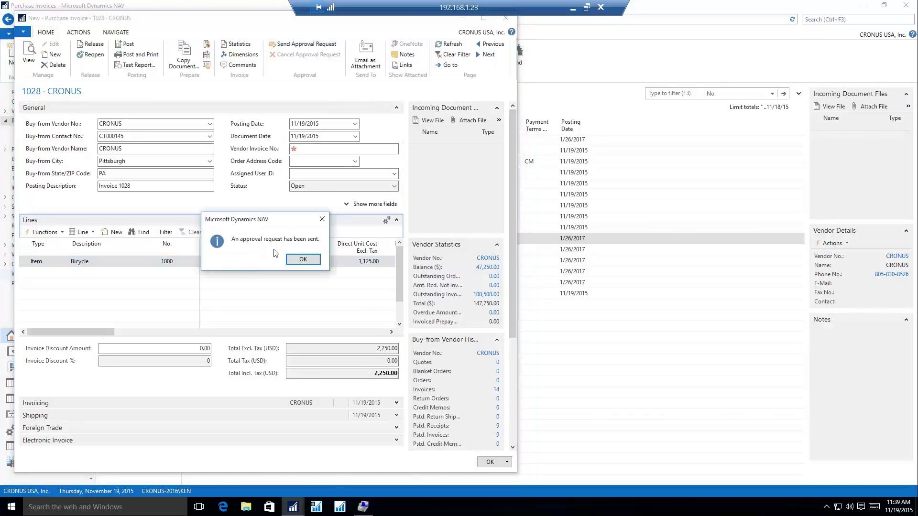
pyautogui.click(300, 262)
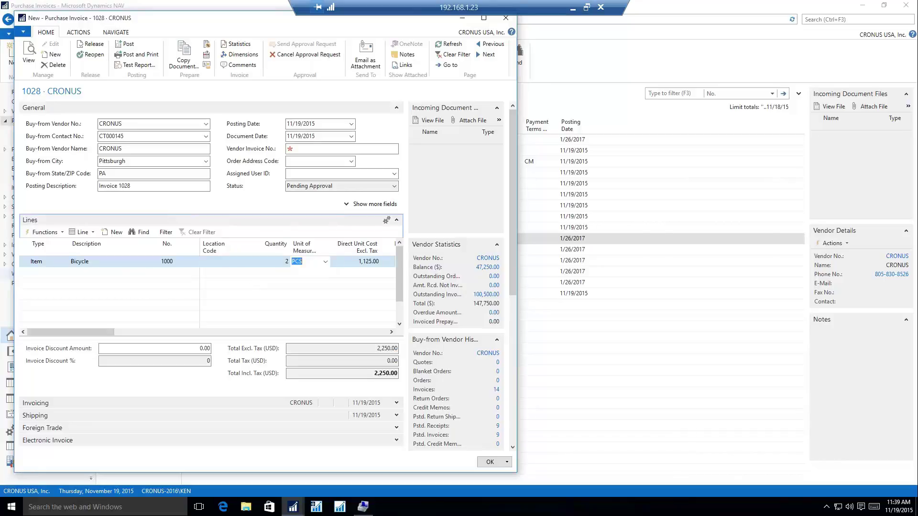
# Step: Open the NAV Web Client favorite in Edge and sign in with the other user's name and password
pyautogui.click(223, 505)
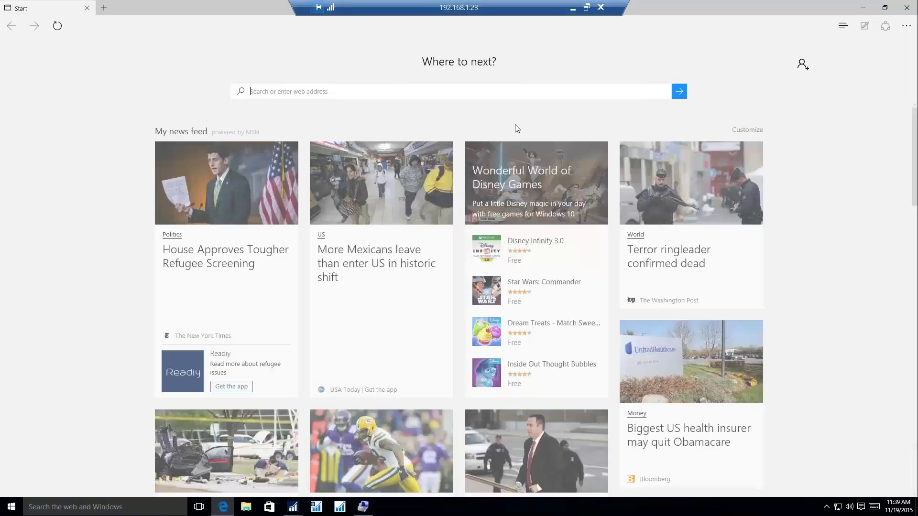
pyautogui.click(843, 26)
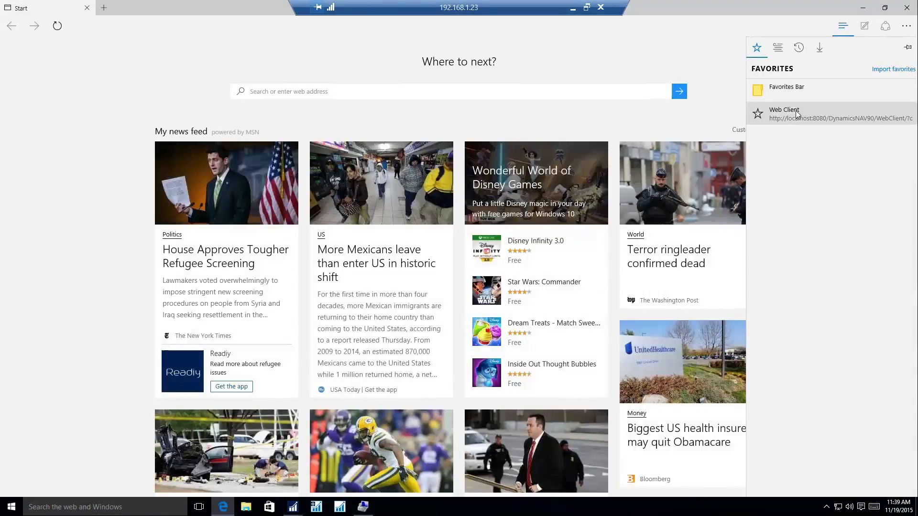
pyautogui.click(797, 115)
pyautogui.write('s')
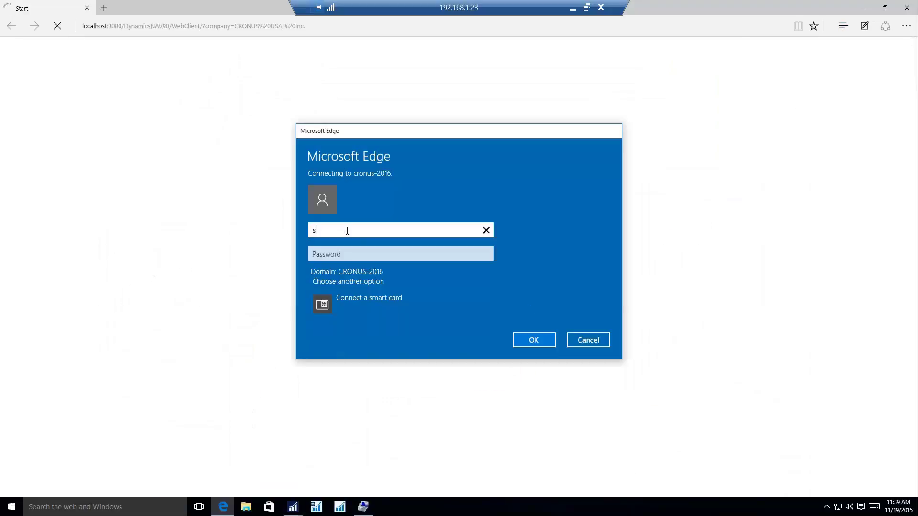
pyautogui.press('BackSpace')
pyautogui.write('Stan')
pyautogui.press('Tab')
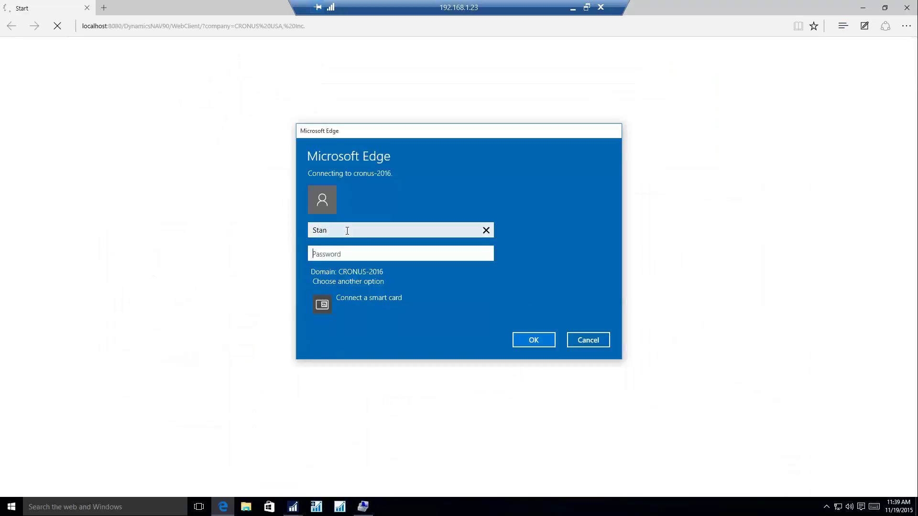
pyautogui.write('****')
pyautogui.press('Return')
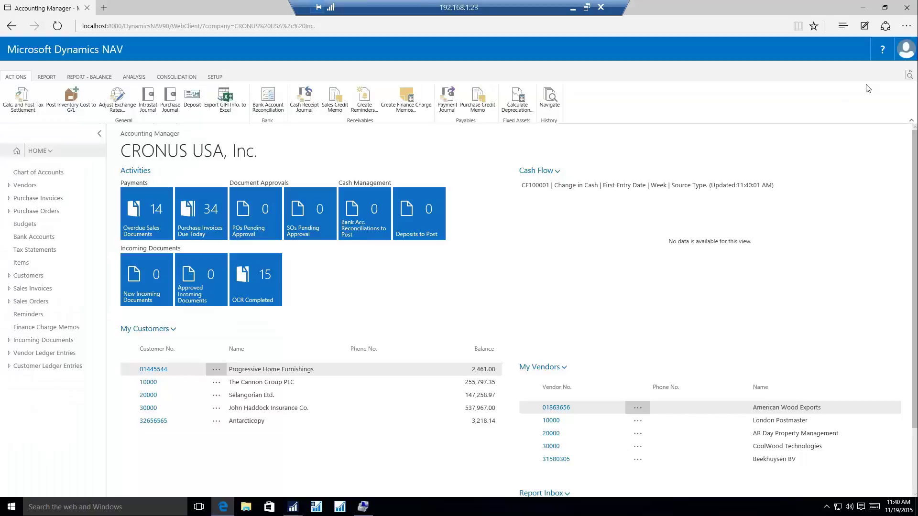
# Step: Find Requests to Approve by searching 'req' and approve Purchase Invoice 1028
pyautogui.click(905, 78)
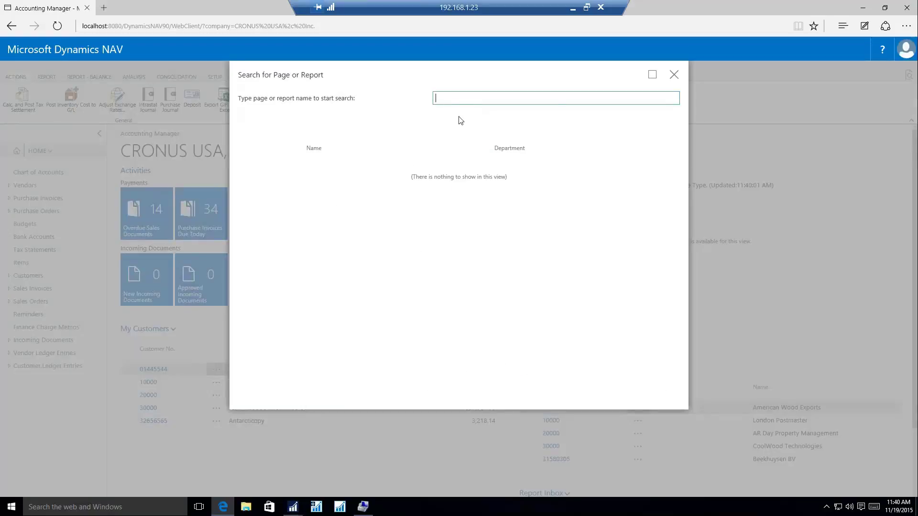
pyautogui.write('req')
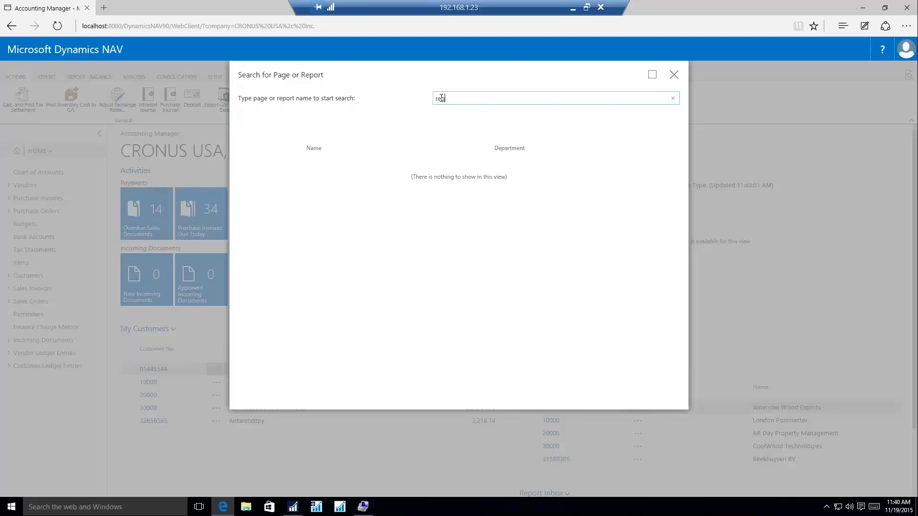
pyautogui.press('Return')
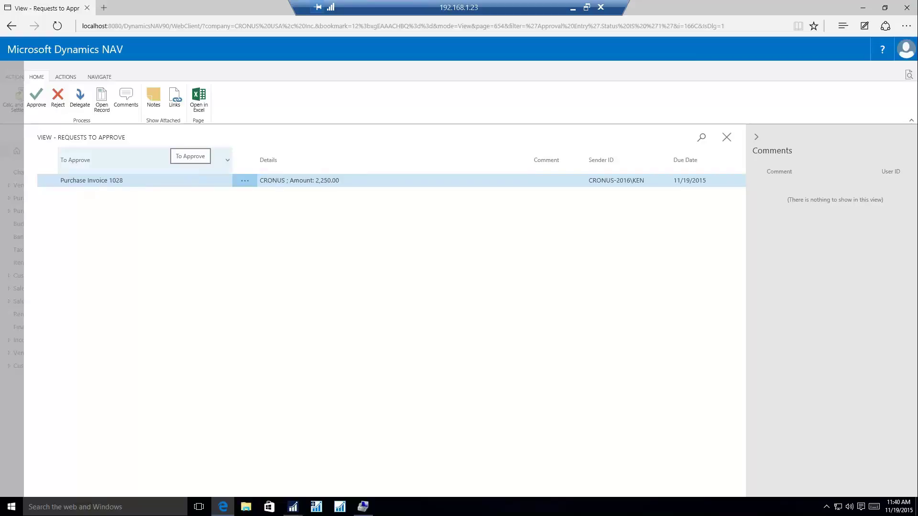
pyautogui.click(38, 98)
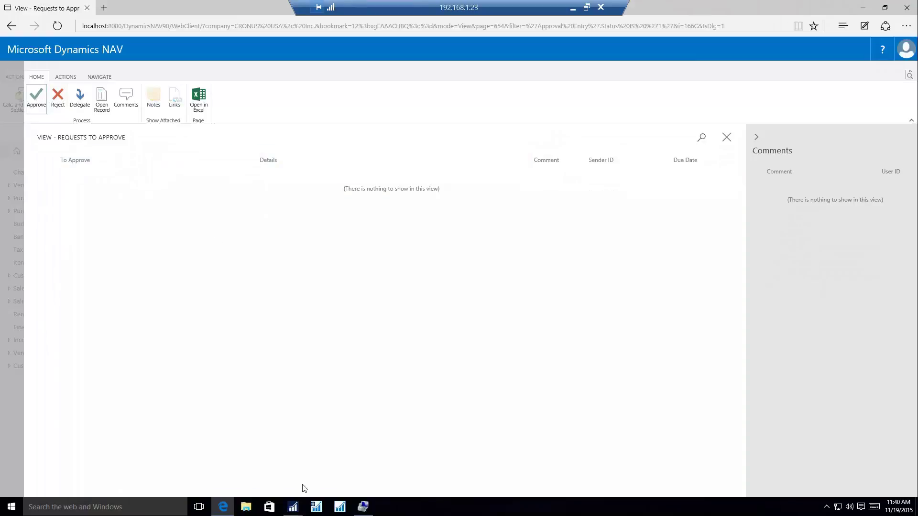
# Step: Return to Purchase Invoice 1028 and confirm its status is now Released
pyautogui.moveTo(293, 507)
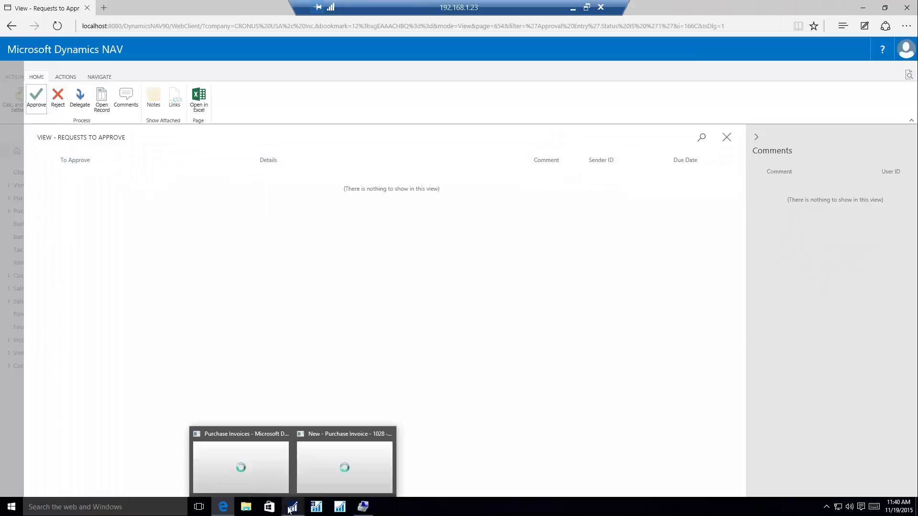
pyautogui.click(313, 475)
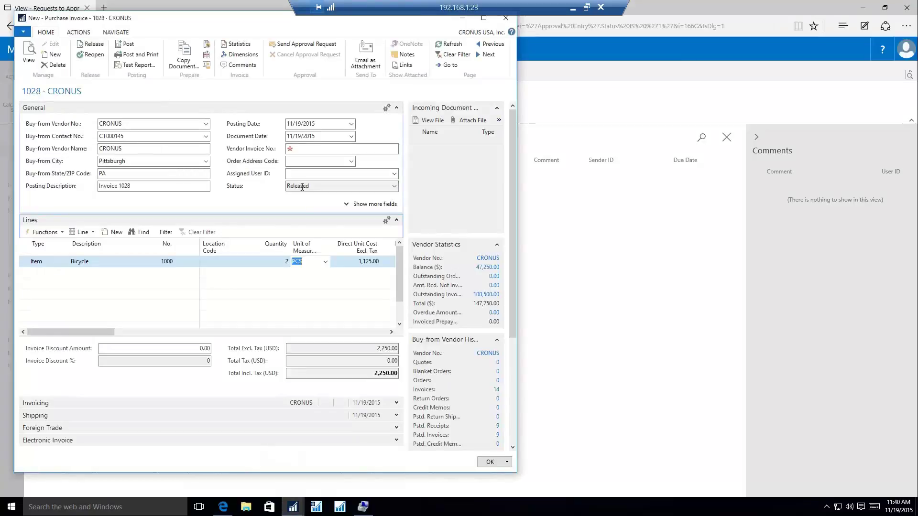
pyautogui.click(302, 187)
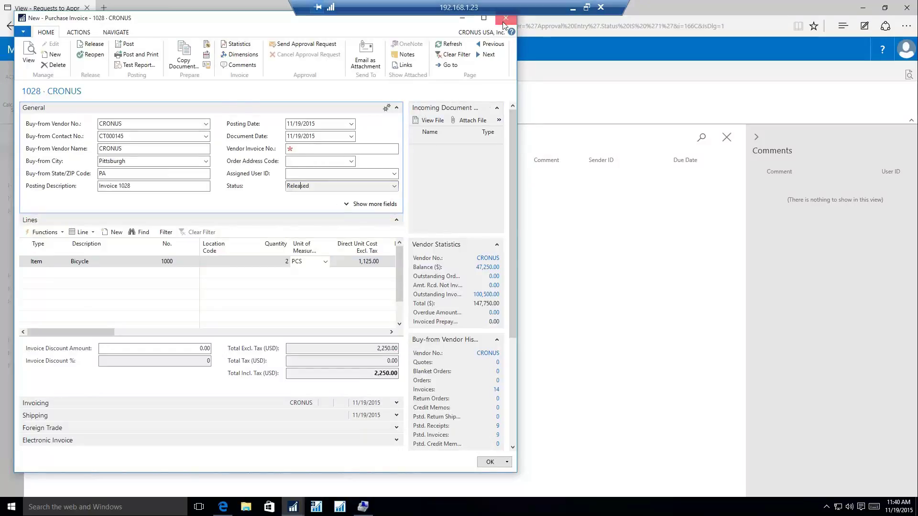
# Step: Close the invoice and the Edge browser, then open the Workflows list
pyautogui.click(515, 18)
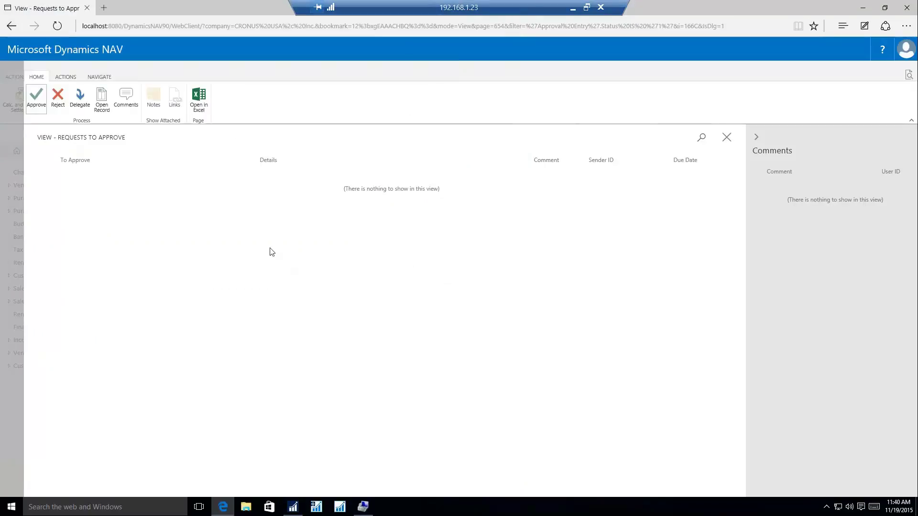
pyautogui.click(907, 10)
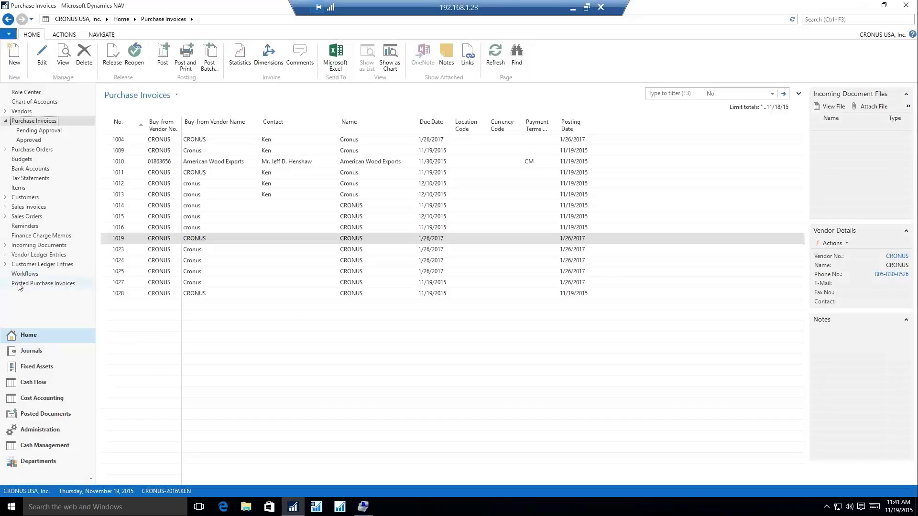
pyautogui.click(14, 275)
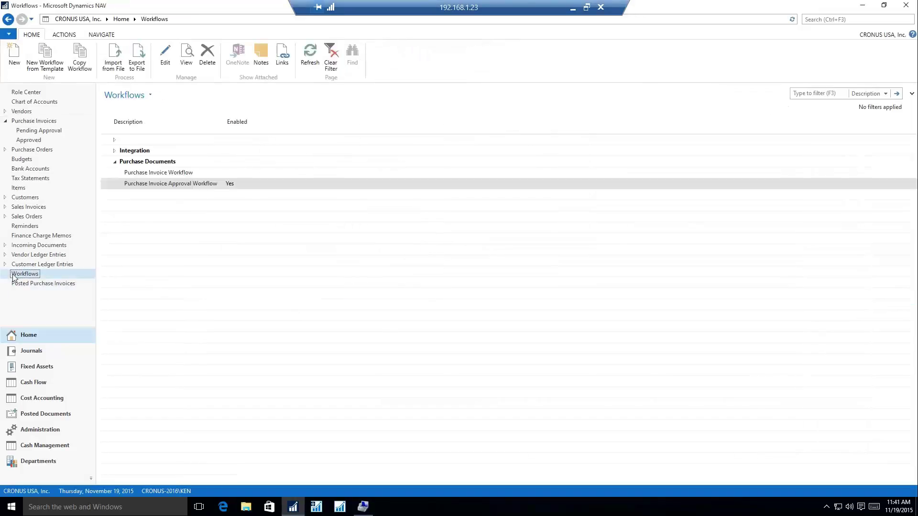
# Step: Create a new workflow from the Purchase Documents > Purchase Invoice Workflow template
pyautogui.click(45, 67)
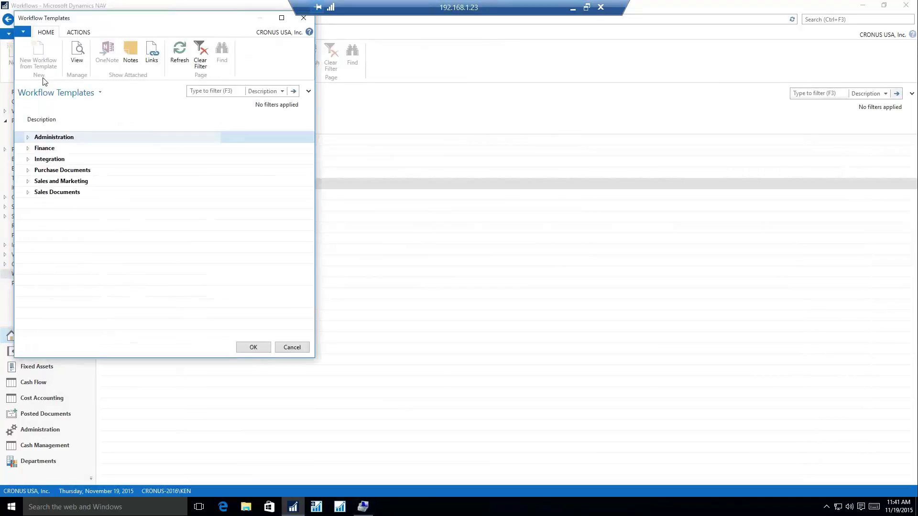
pyautogui.click(29, 171)
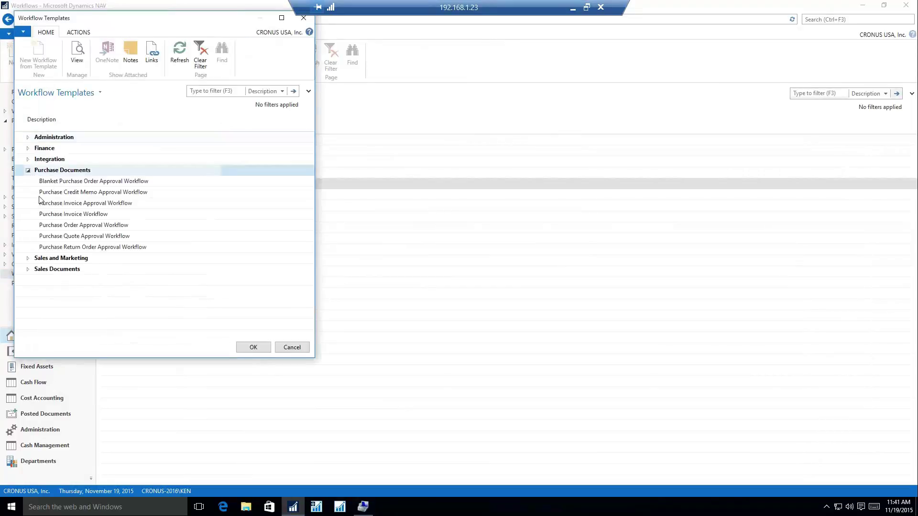
pyautogui.click(54, 215)
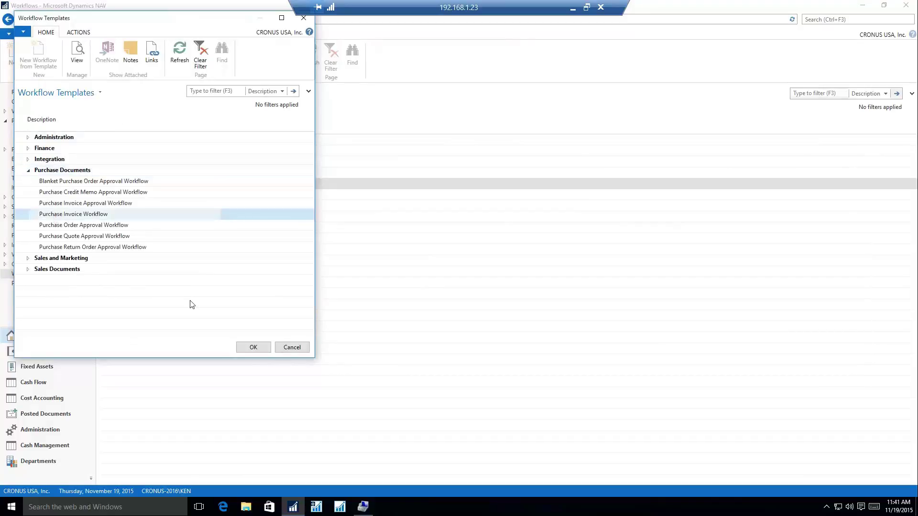
pyautogui.click(253, 349)
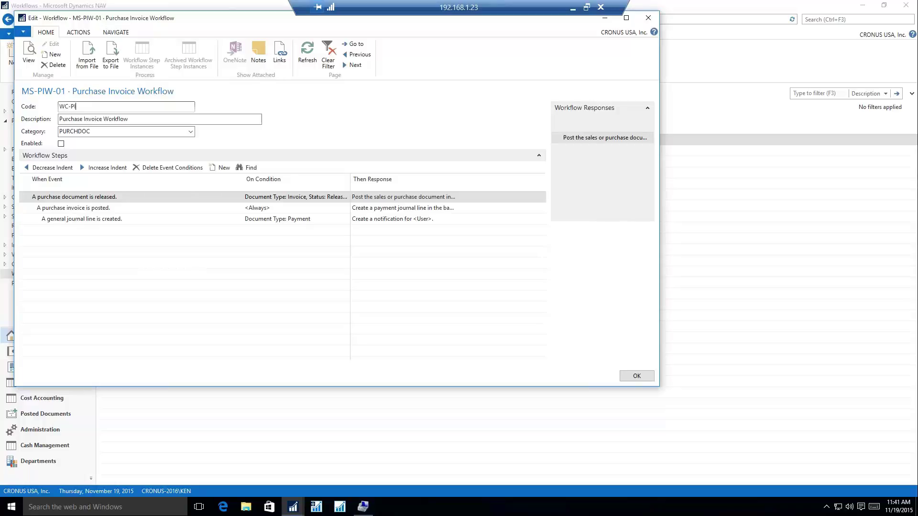
# Step: Rename the workflow code to WC-PIW and review its three template steps
pyautogui.press('Tab')
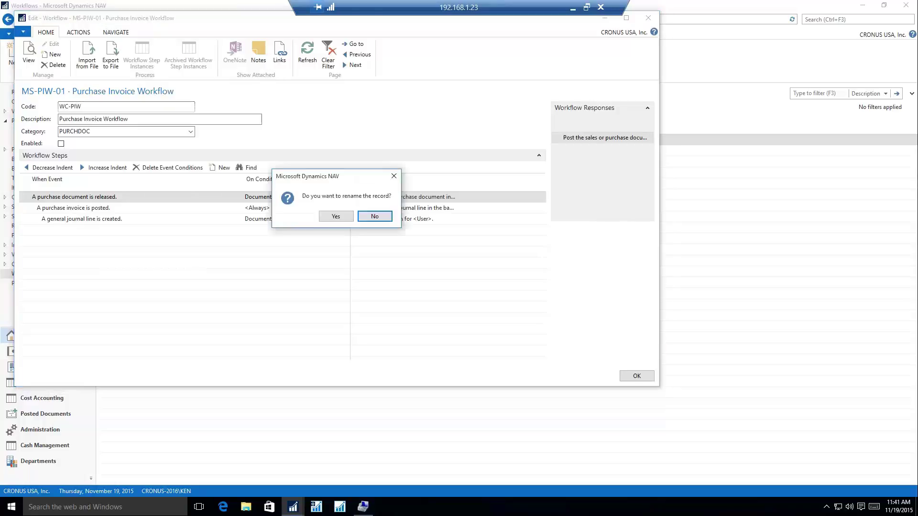
pyautogui.click(336, 216)
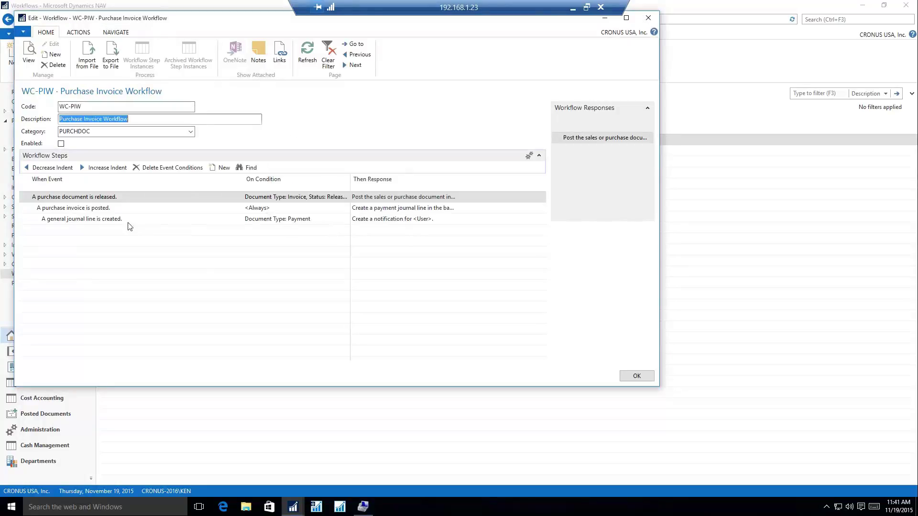
pyautogui.click(75, 197)
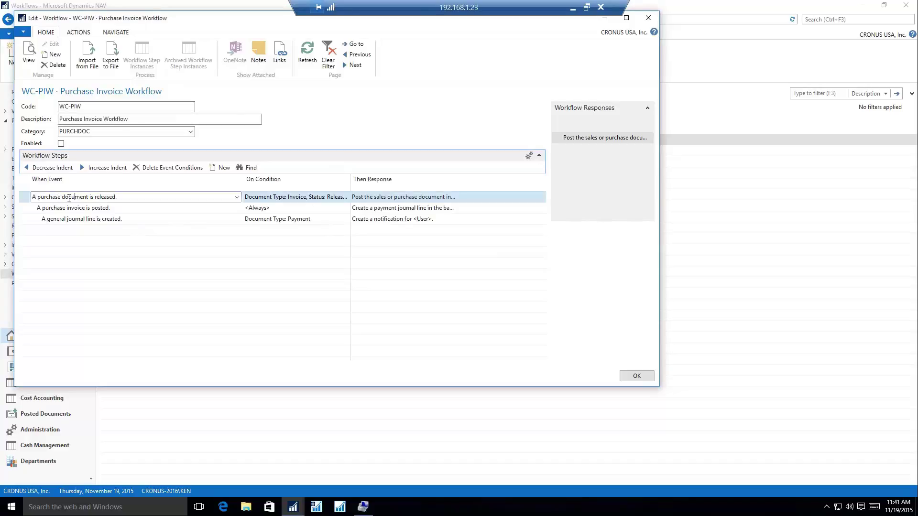
pyautogui.click(300, 196)
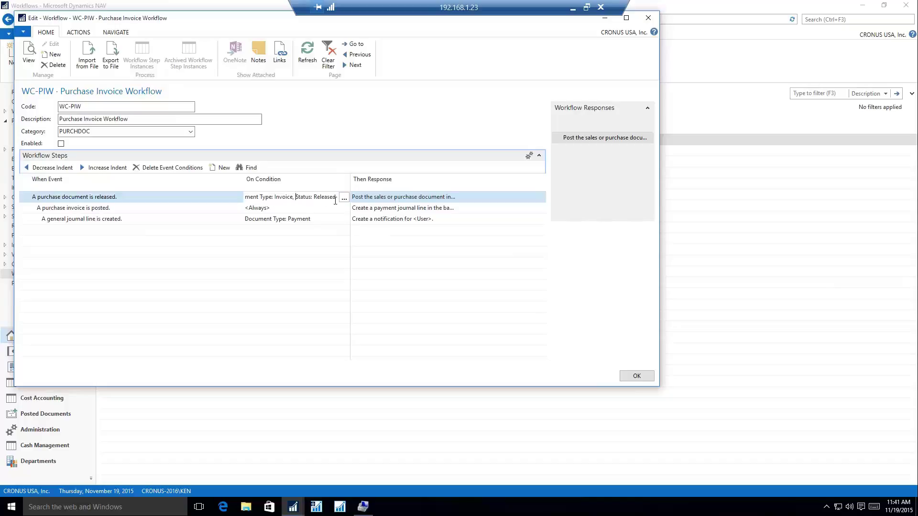
pyautogui.click(356, 200)
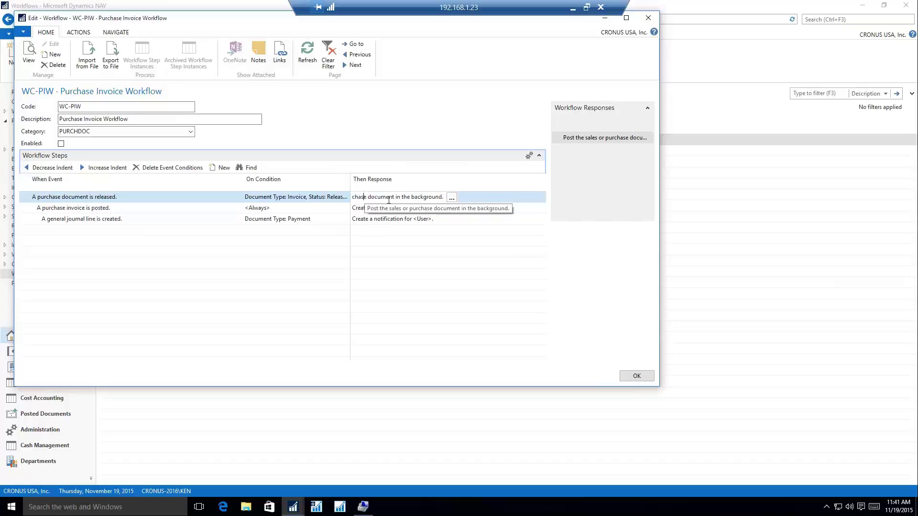
pyautogui.click(81, 209)
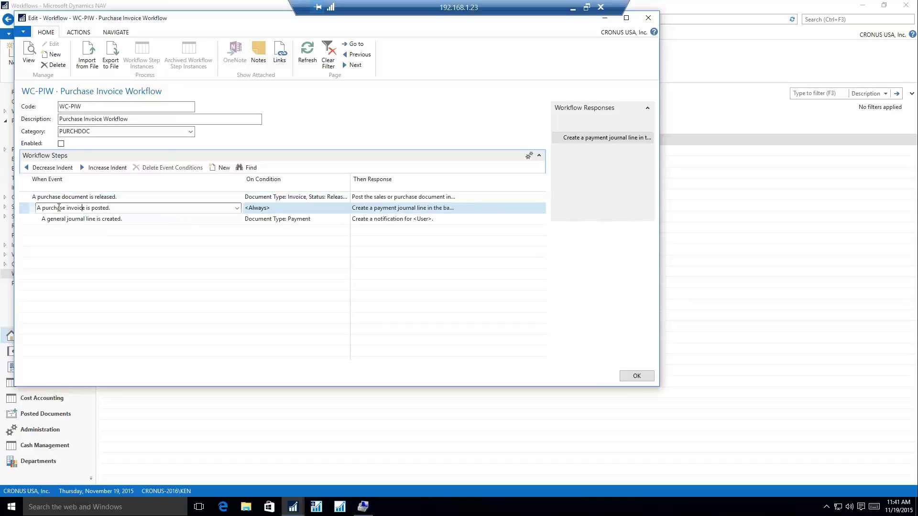
pyautogui.click(401, 209)
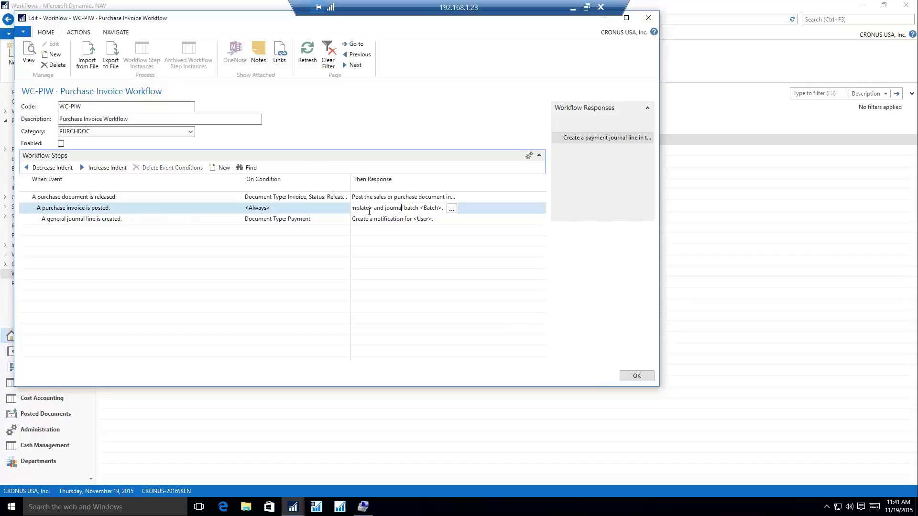
# Step: Set the payment journal line response to journal template PAYMENT and batch BANK
pyautogui.click(451, 210)
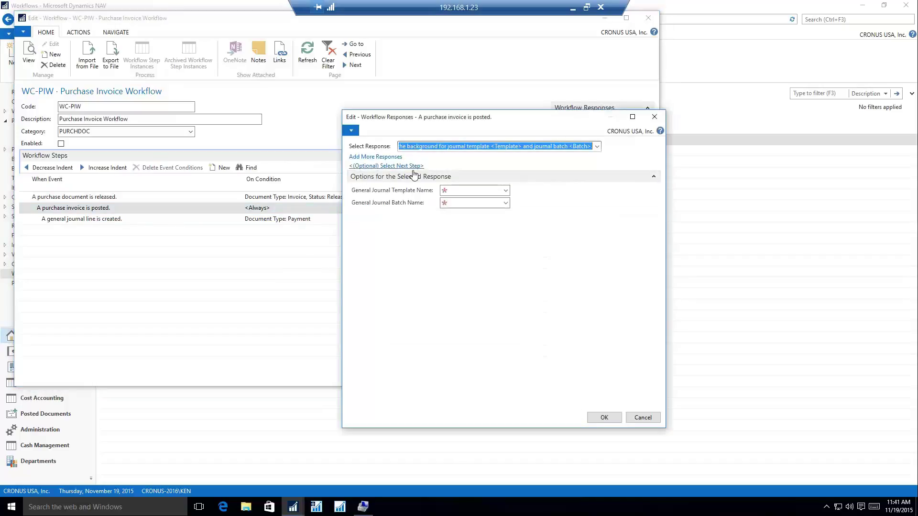
pyautogui.click(505, 191)
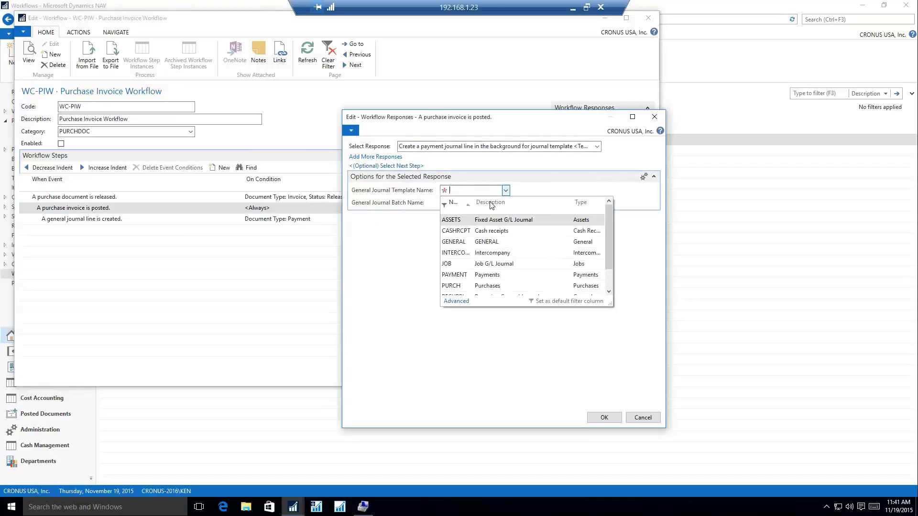
pyautogui.scroll(-1, 461, 268)
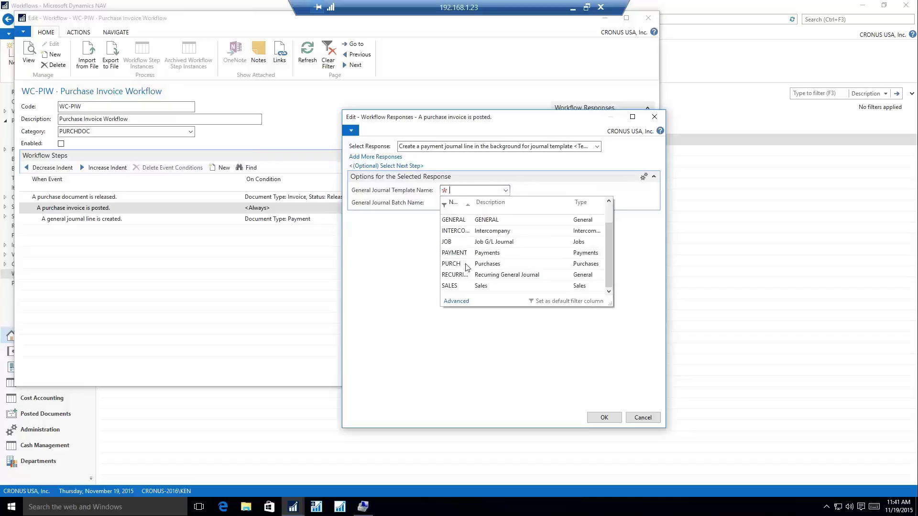
pyautogui.click(460, 253)
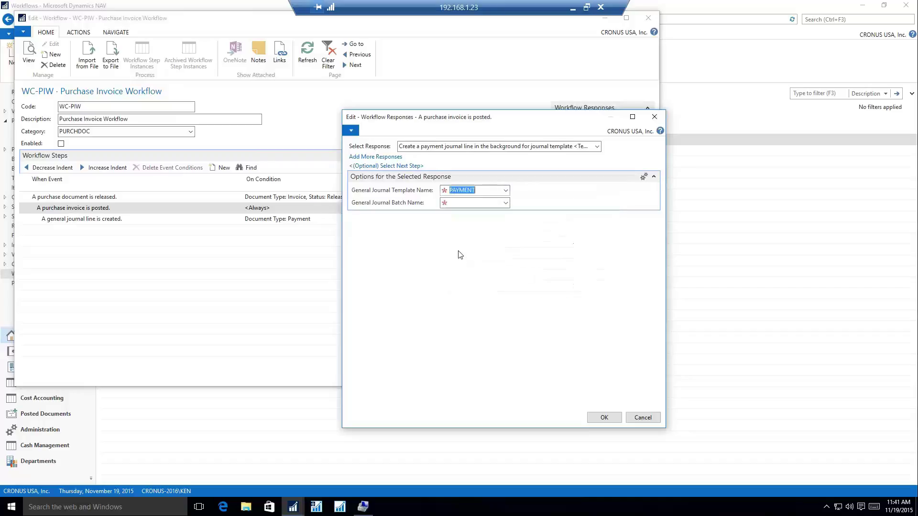
pyautogui.click(507, 204)
pyautogui.click(506, 204)
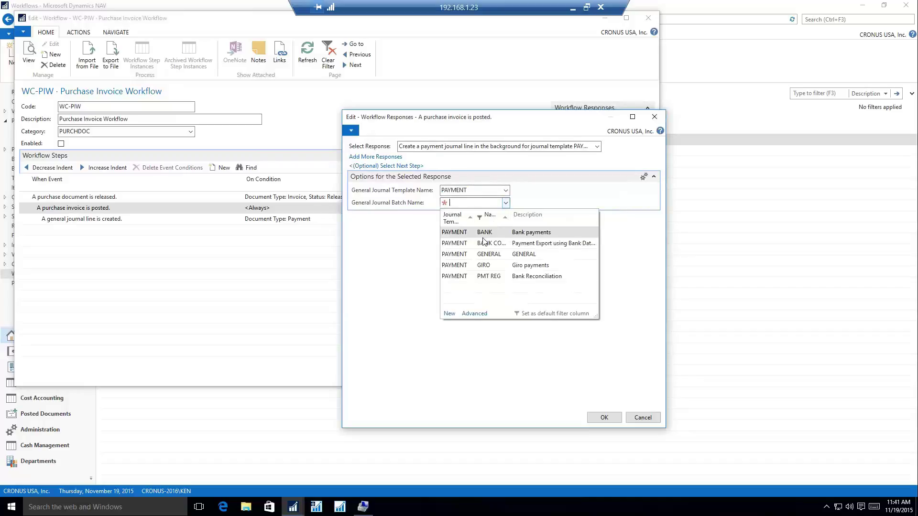
pyautogui.click(480, 238)
pyautogui.hotkey('shift', 'Tab')
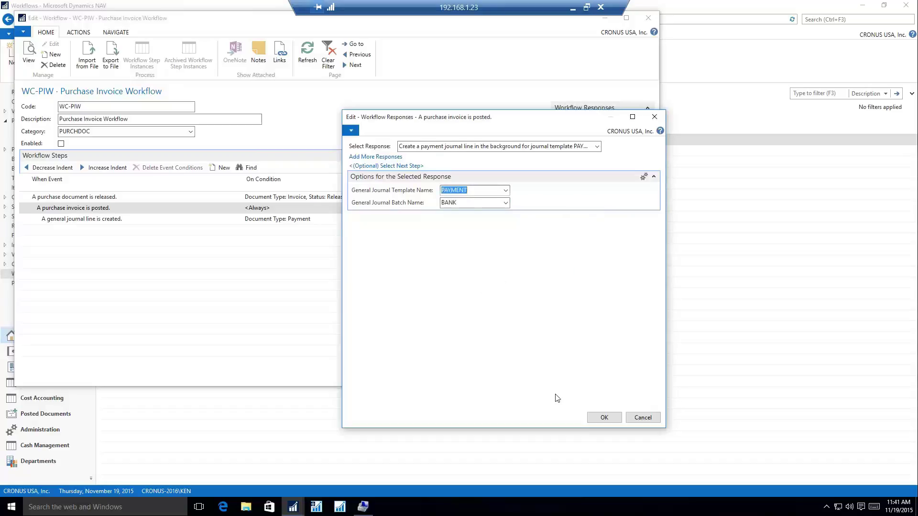
pyautogui.click(604, 419)
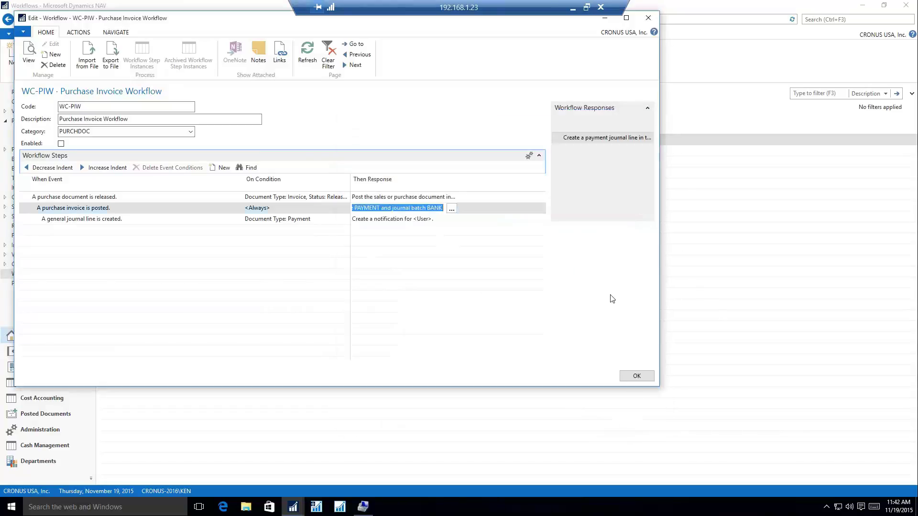
# Step: Check the Enabled box on workflow WC-PIW and close the card with OK
pyautogui.click(82, 219)
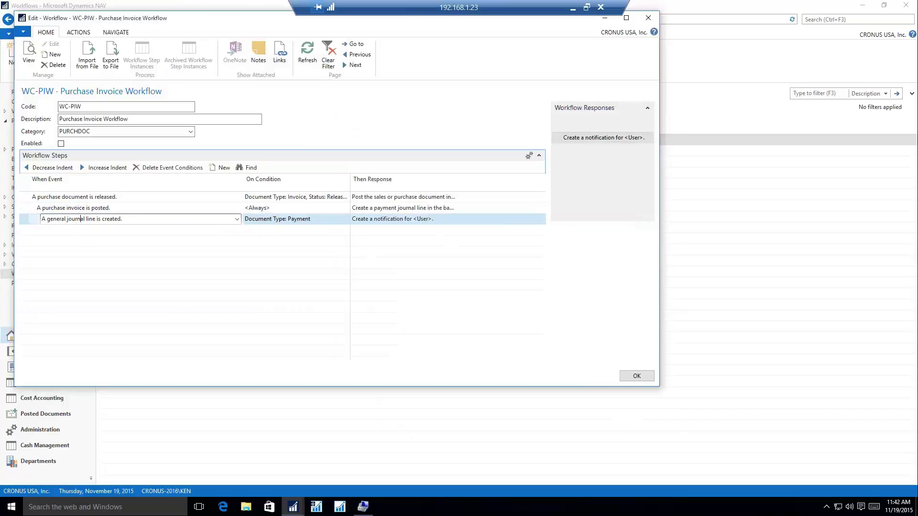
pyautogui.click(399, 211)
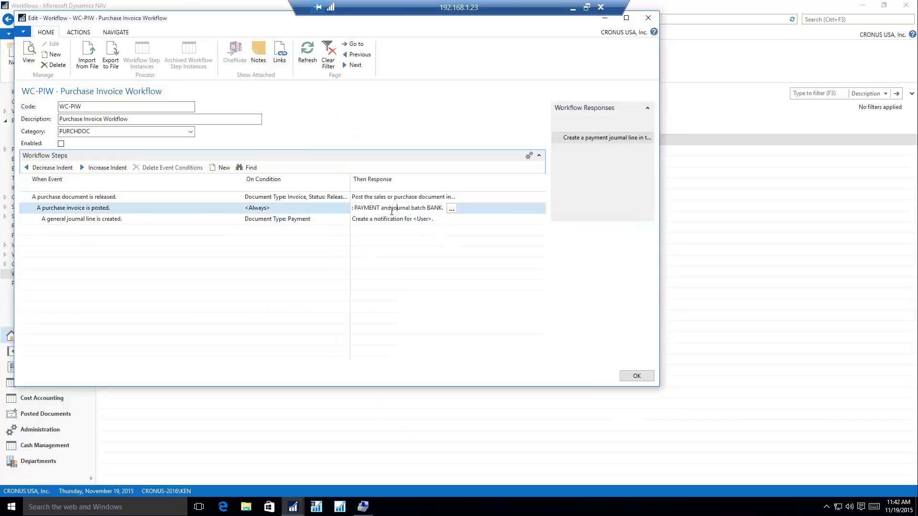
pyautogui.click(64, 219)
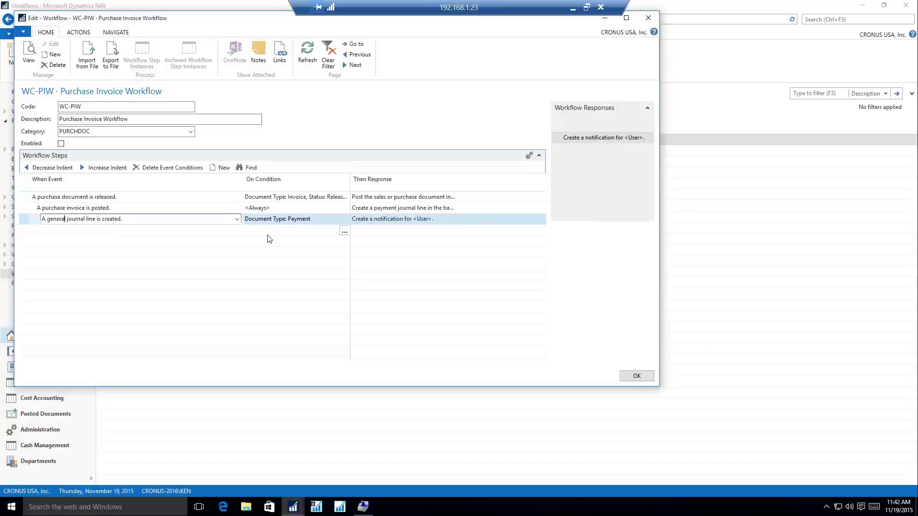
pyautogui.click(61, 145)
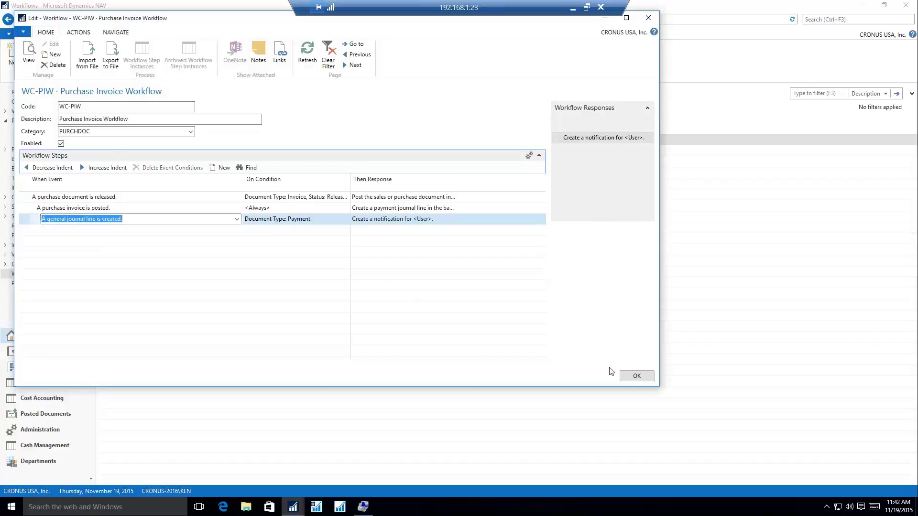
pyautogui.click(636, 376)
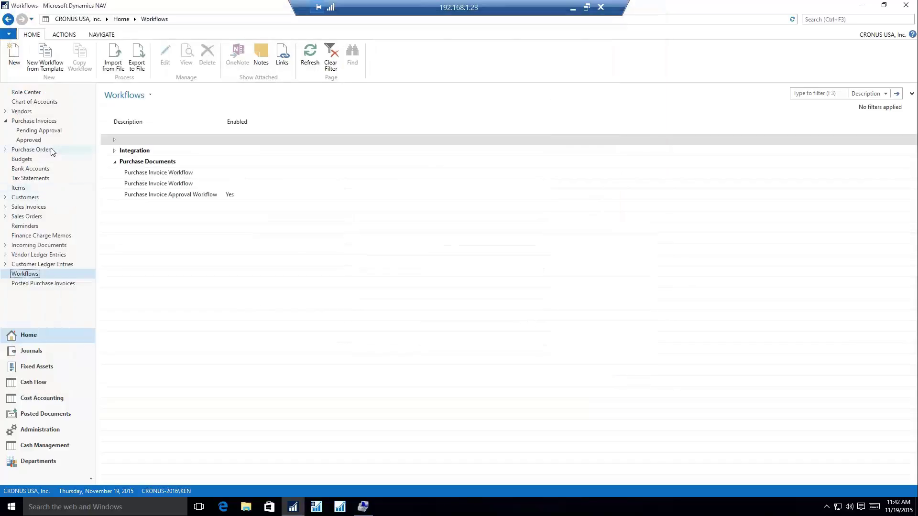
# Step: Start a new purchase invoice for vendor 10000, London Postmaster, with vendor invoice no. 852
pyautogui.click(26, 123)
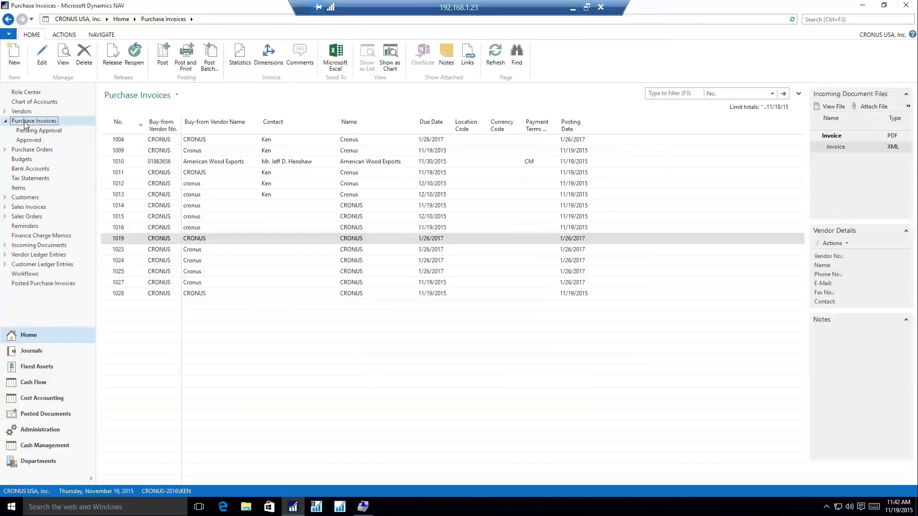
pyautogui.click(13, 58)
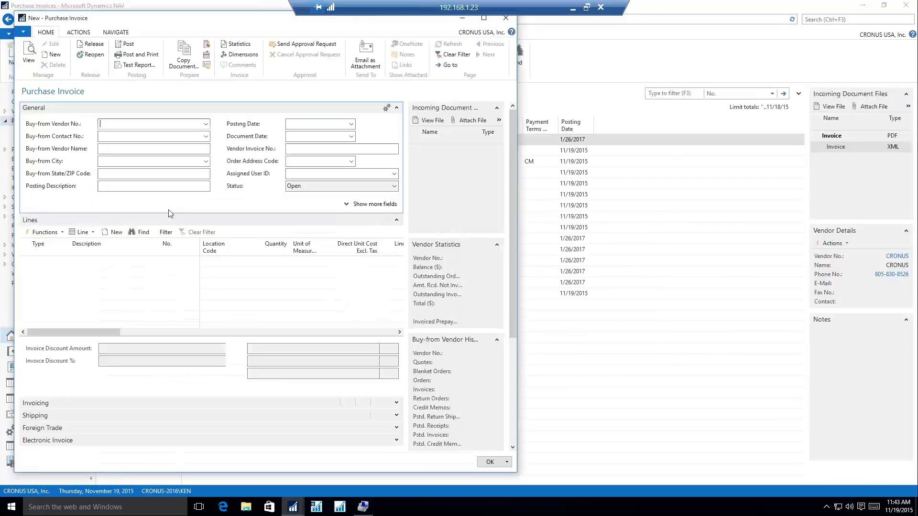
pyautogui.press('Tab')
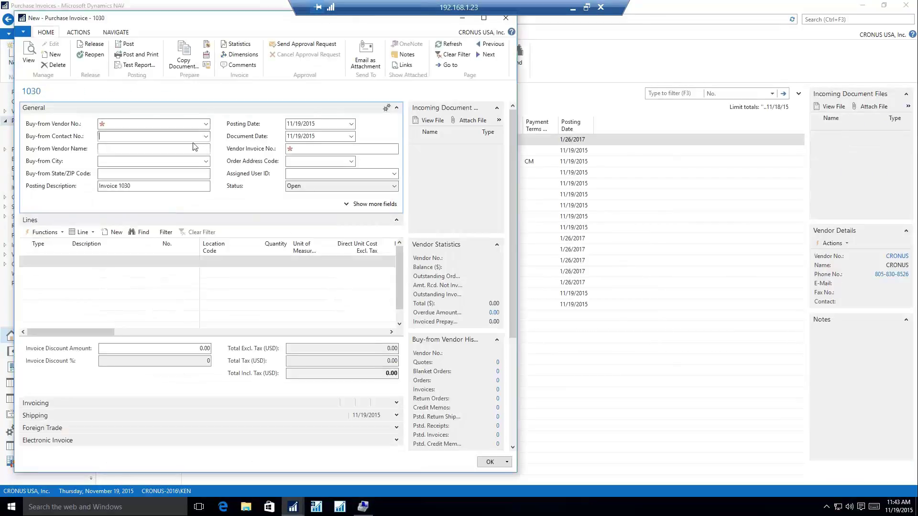
pyautogui.click(206, 125)
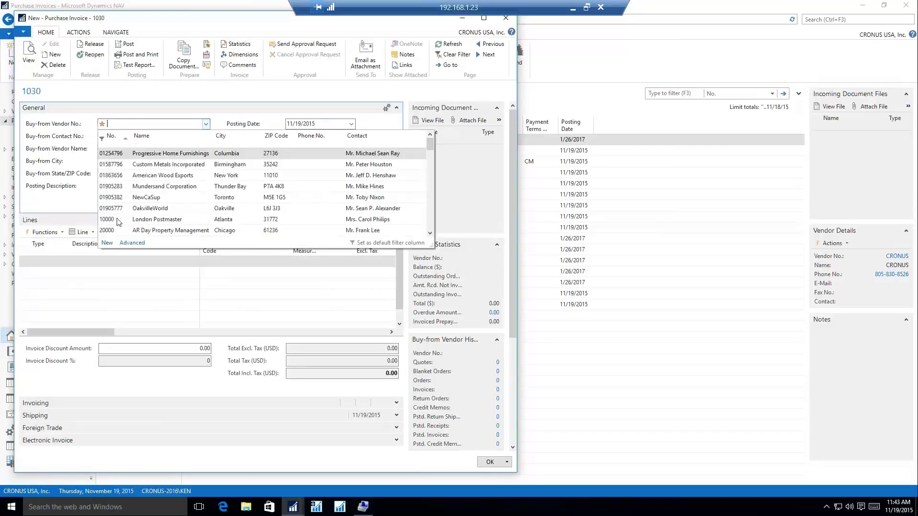
pyautogui.click(129, 221)
pyautogui.click(321, 149)
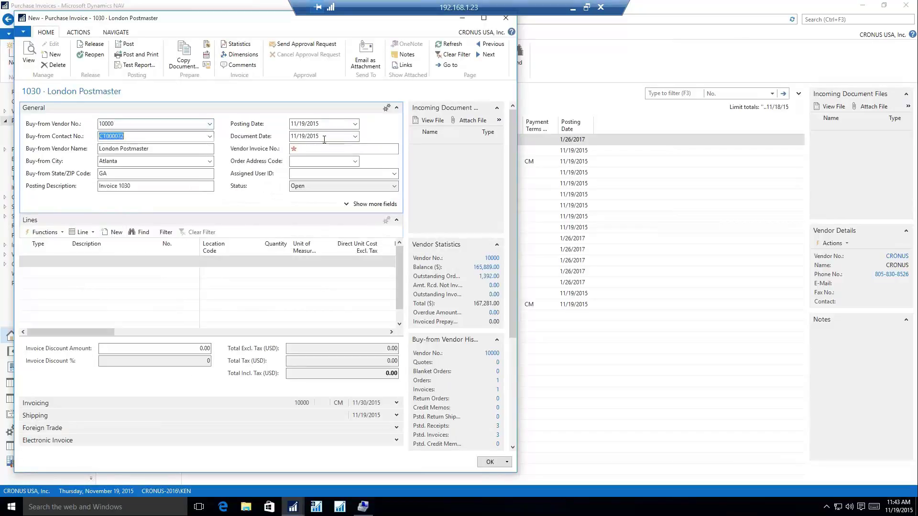
pyautogui.write('852')
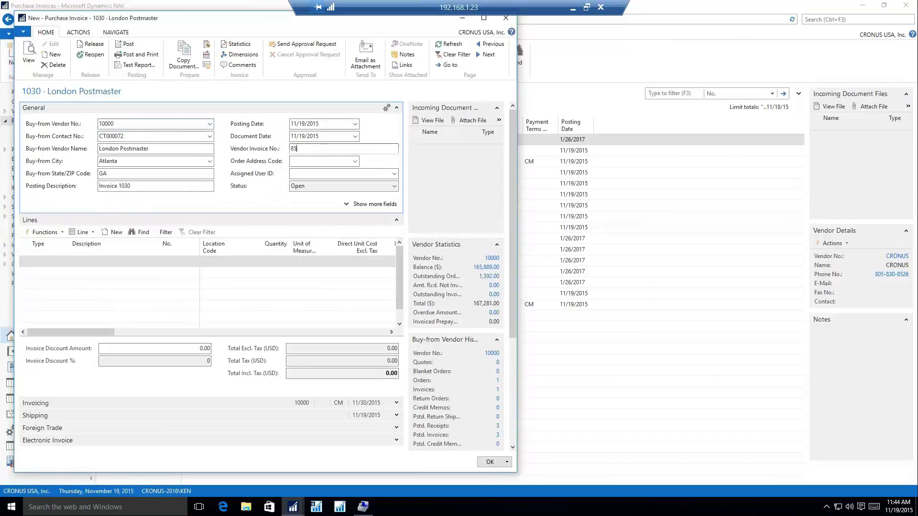
pyautogui.press('Tab')
# Step: Add an Item line for 2 of item 1000 Bicycle, release the invoice and close it
pyautogui.click(54, 261)
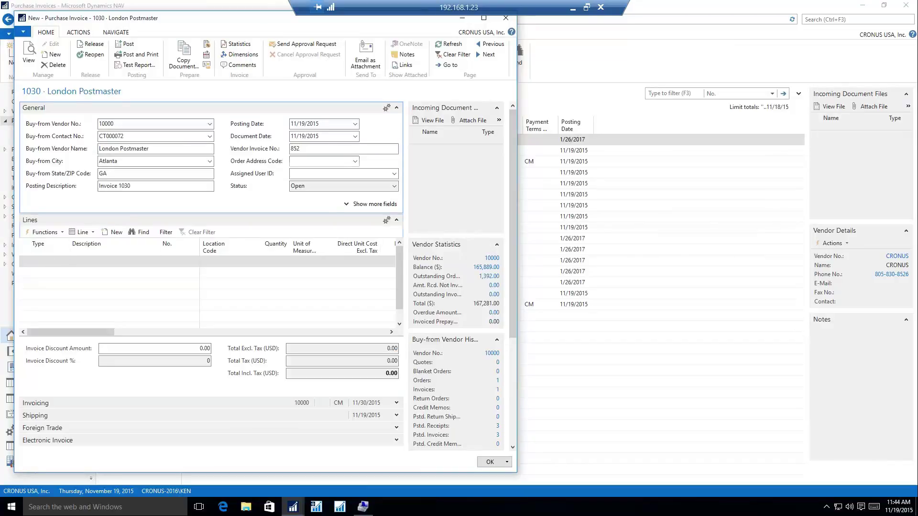
pyautogui.write('i')
pyautogui.press('Tab')
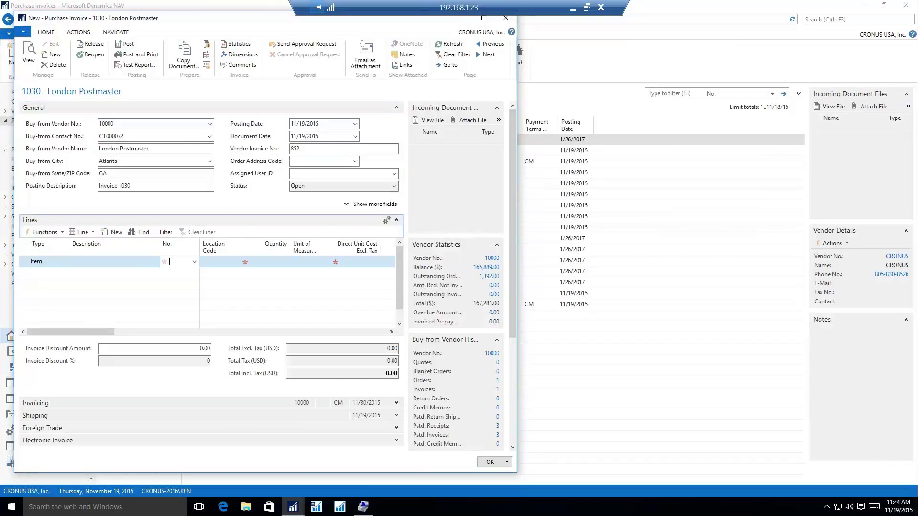
pyautogui.press('Tab')
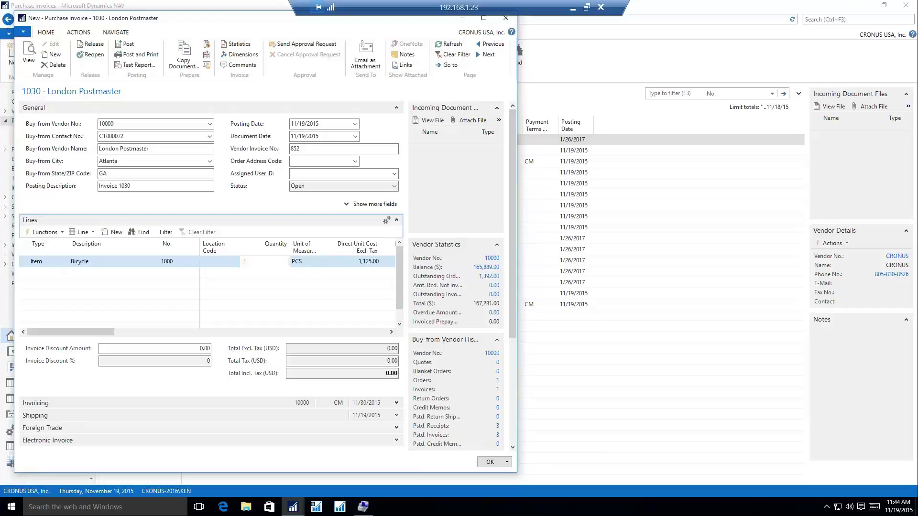
pyautogui.write('2')
pyautogui.press('Tab')
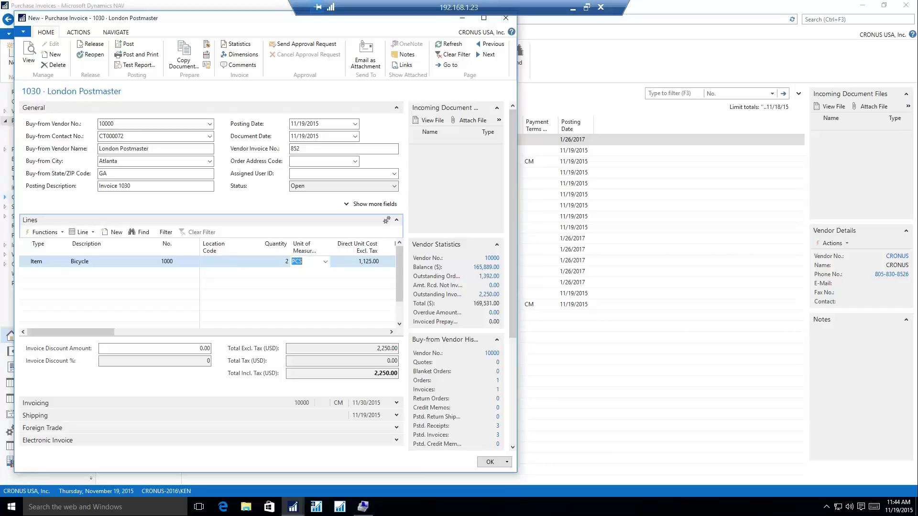
pyautogui.click(91, 44)
pyautogui.press('Escape')
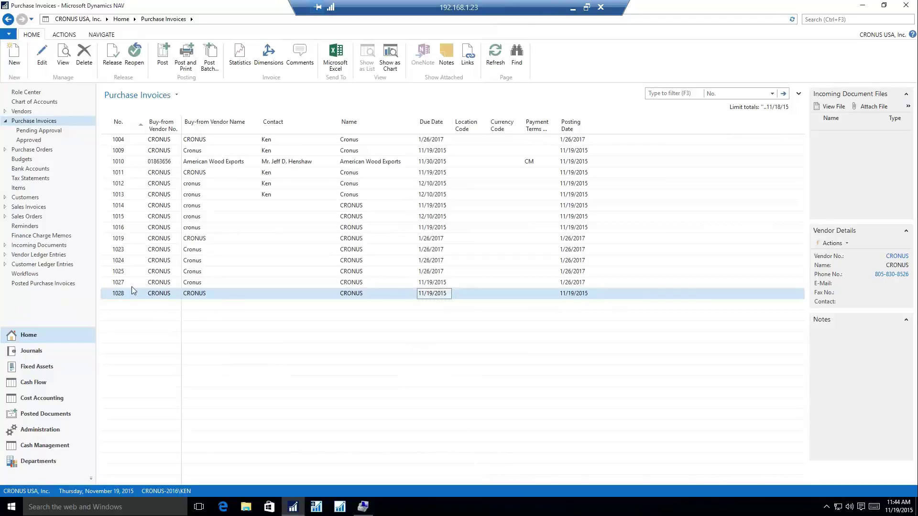
# Step: Review posted purchase invoice 108048, then go to the Payment Journals list
pyautogui.click(43, 286)
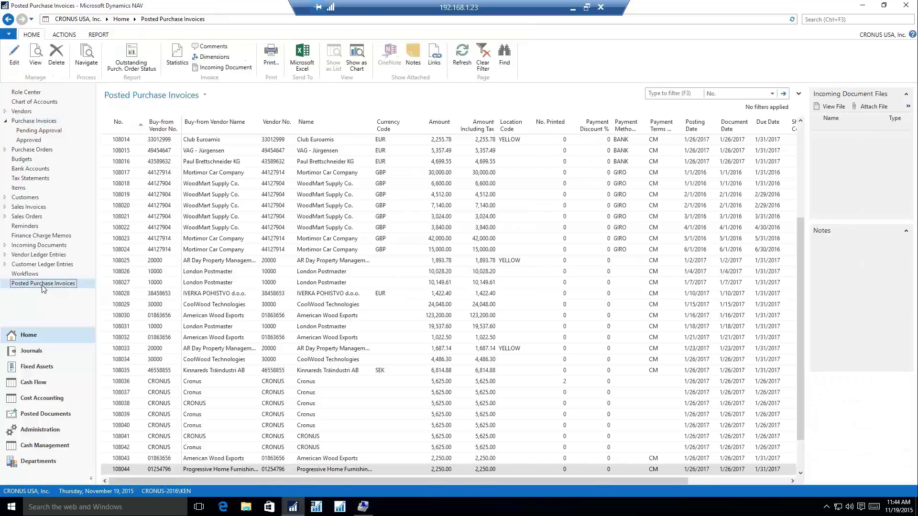
pyautogui.click(215, 471)
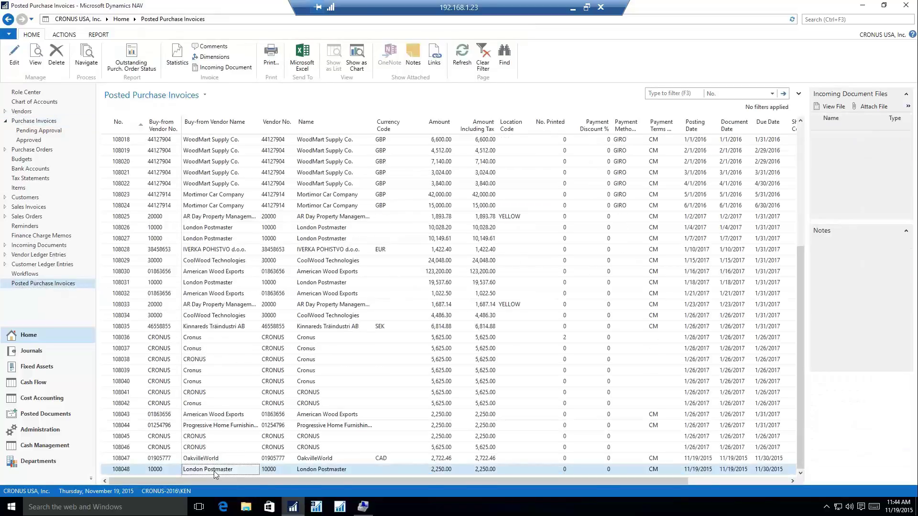
pyautogui.doubleClick(214, 471)
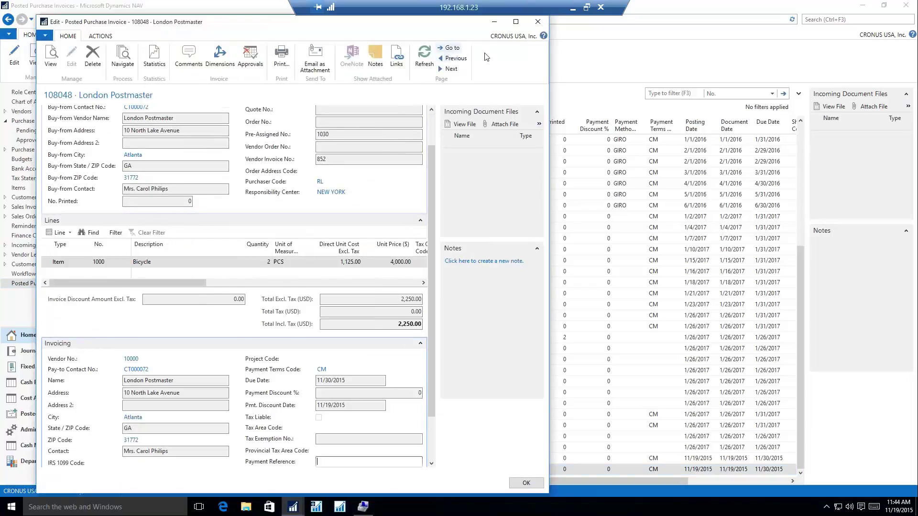
pyautogui.click(532, 23)
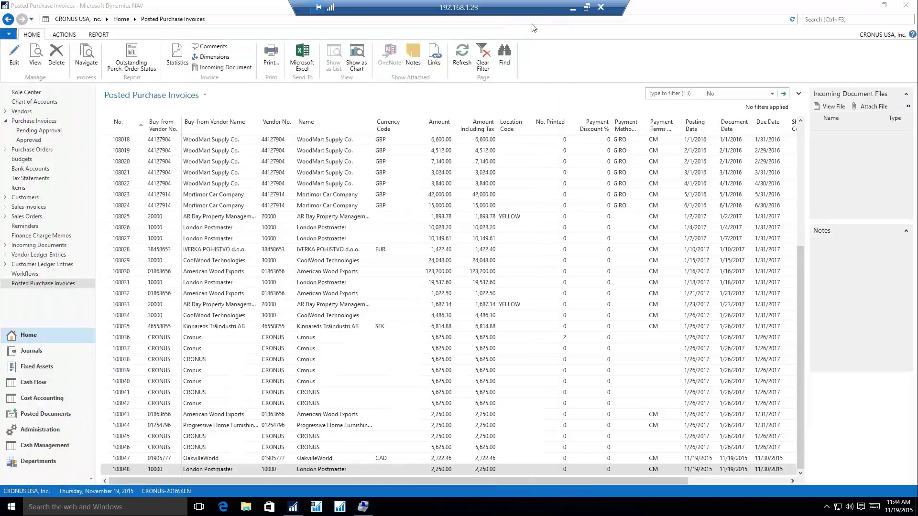
pyautogui.click(33, 354)
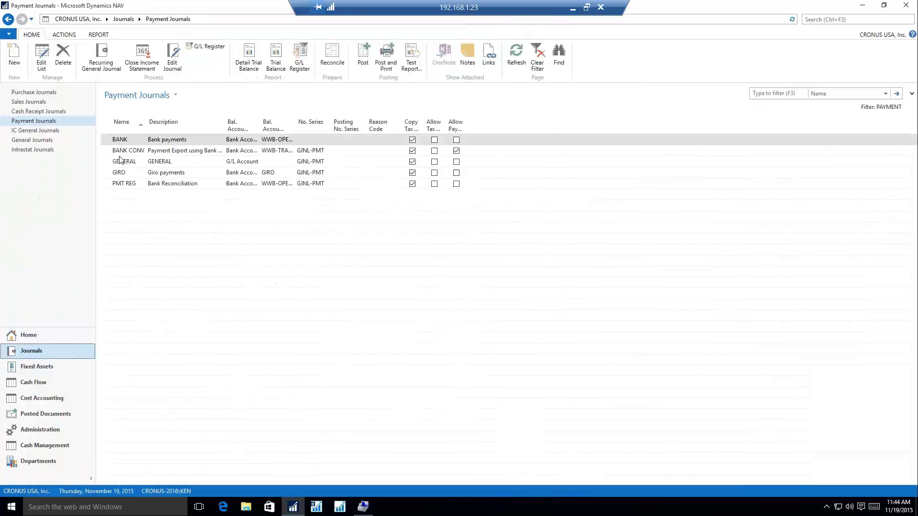
# Step: Open the BANK payment journal and check the payment lines for invoices 108047 and 108048
pyautogui.doubleClick(122, 140)
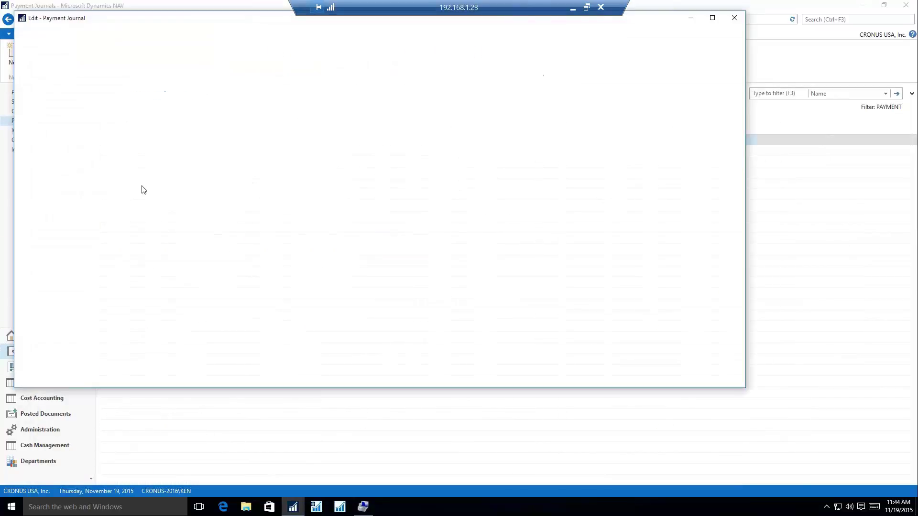
pyautogui.click(312, 143)
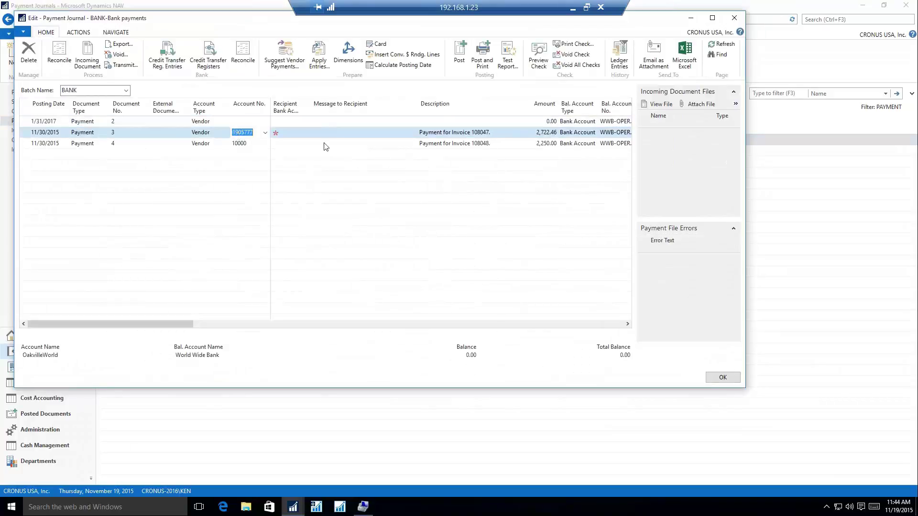
pyautogui.click(180, 144)
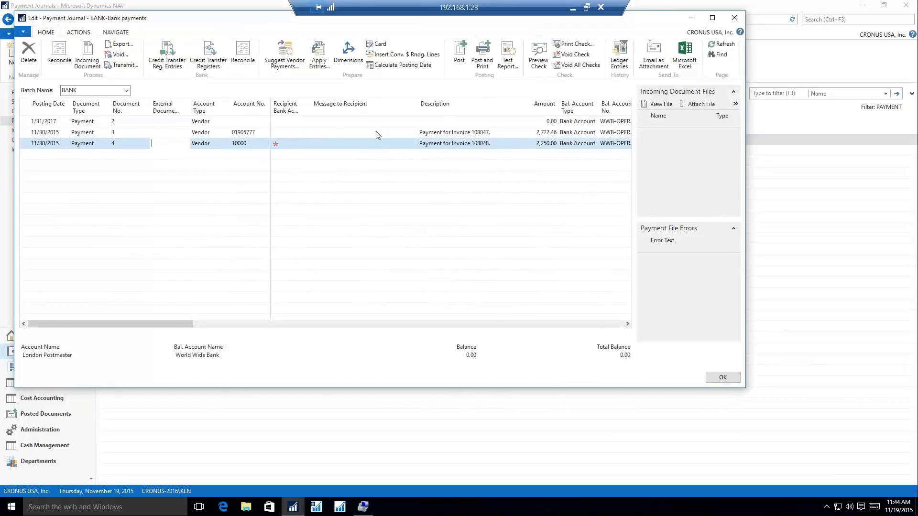